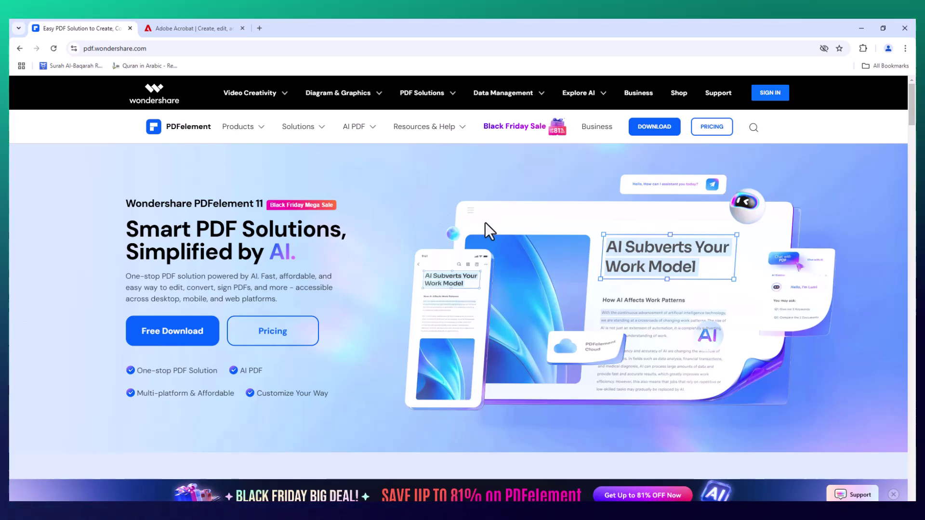
- On the PDFelement homepage, show each tool category from Edit, Convert, OCR and E-Sign through Create, Organize, Read, Forms and Protect
scroll(485, 227, "down", 5)
scroll(487, 227, "down", 2)
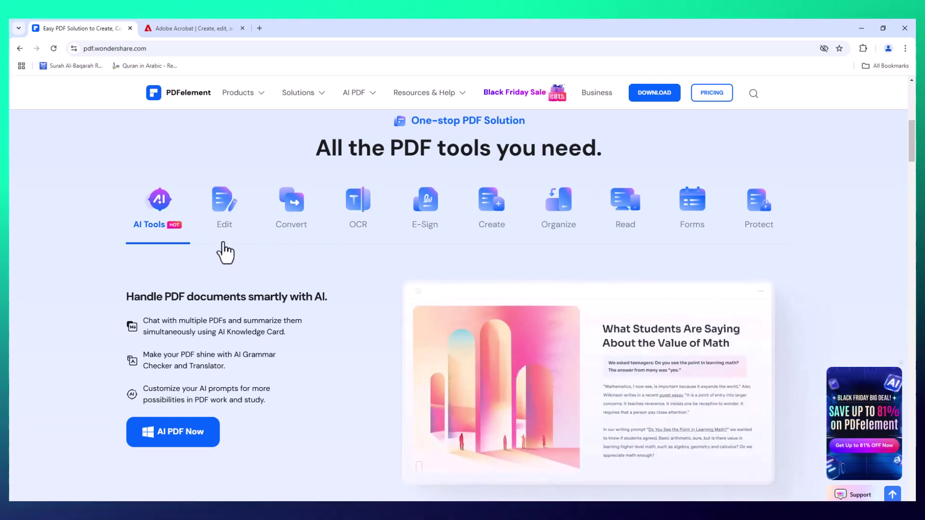
left_click(226, 212)
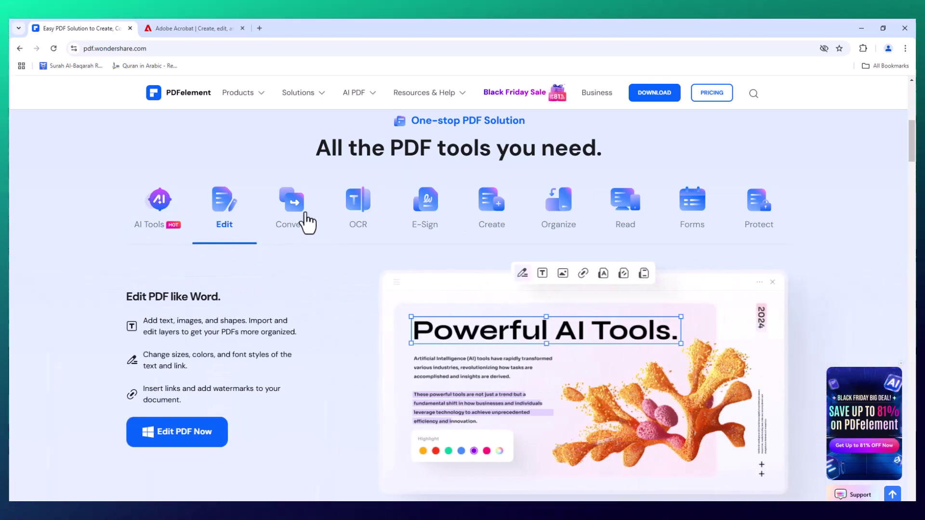
left_click(305, 218)
left_click(361, 206)
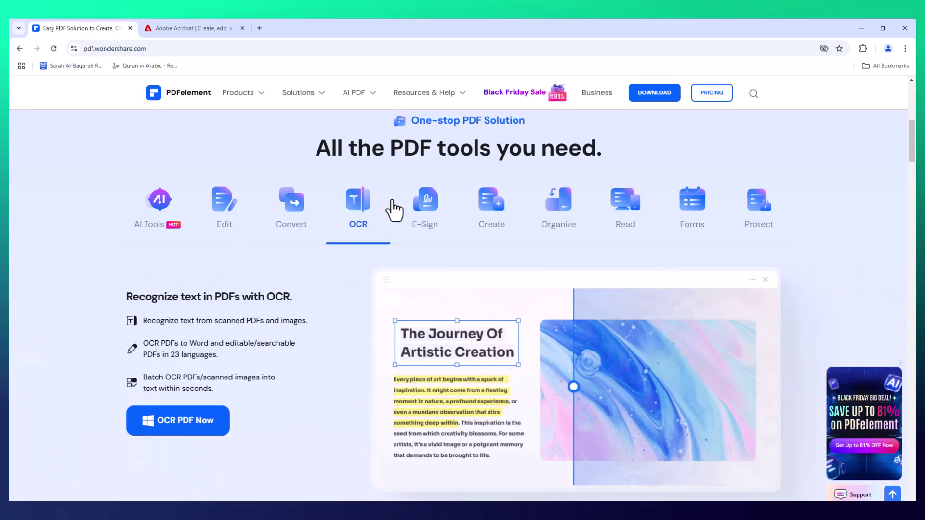
left_click(441, 208)
left_click(499, 204)
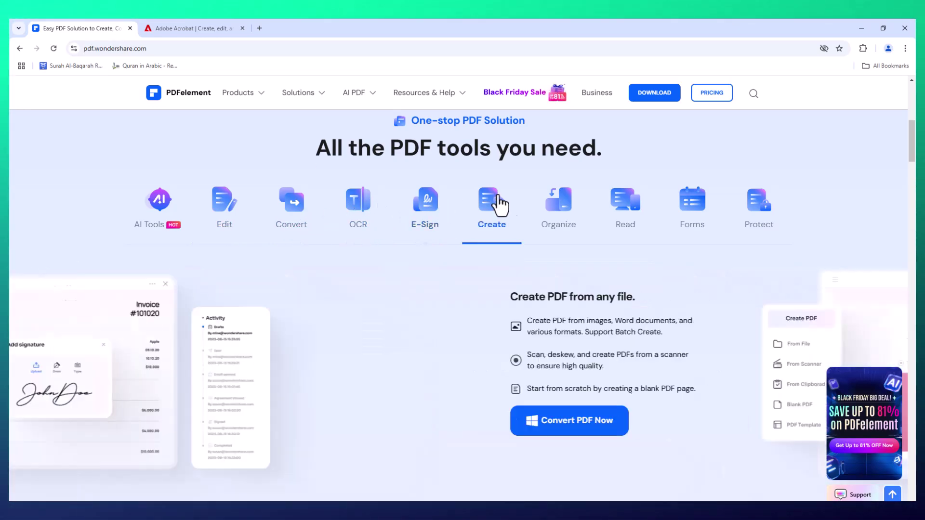
left_click(559, 224)
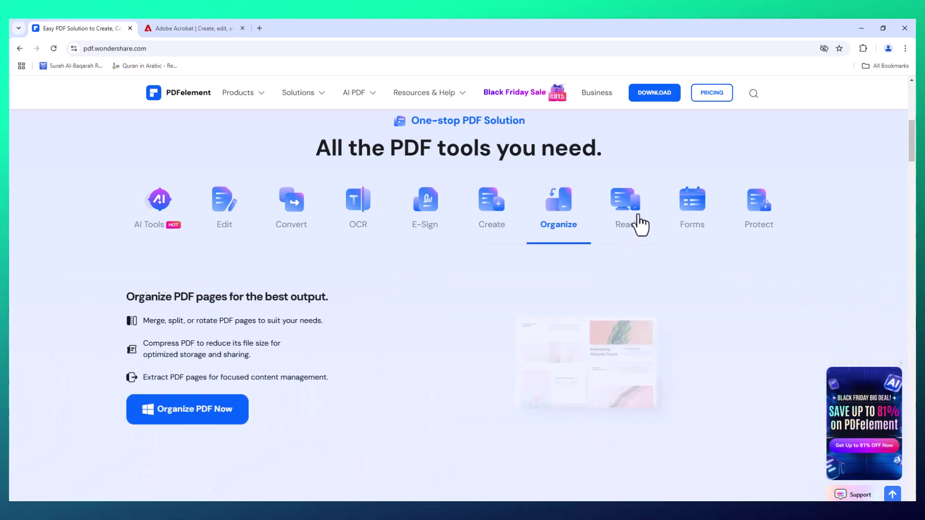
left_click(635, 222)
left_click(701, 225)
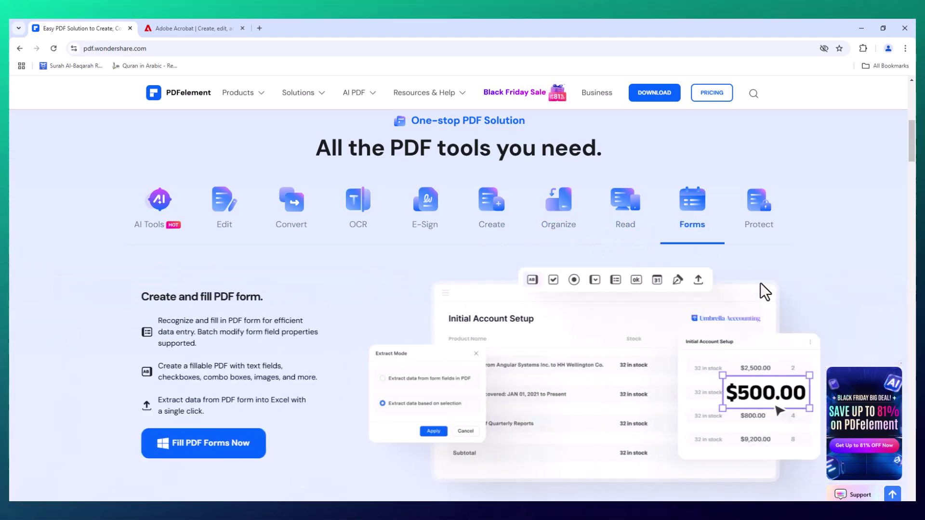
left_click(760, 226)
- Scroll down to the Lifewire and TechRadar press reviews
scroll(651, 296, "down", 10)
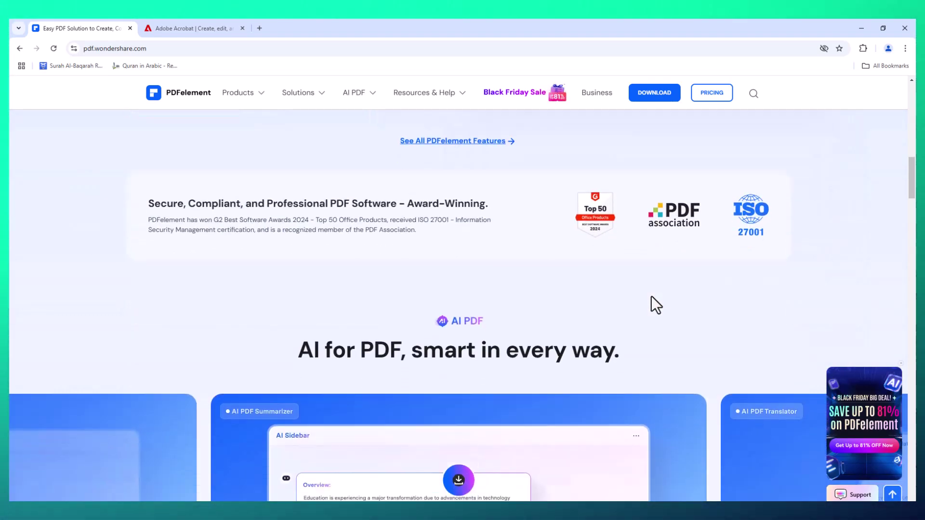
scroll(651, 295, "down", 1)
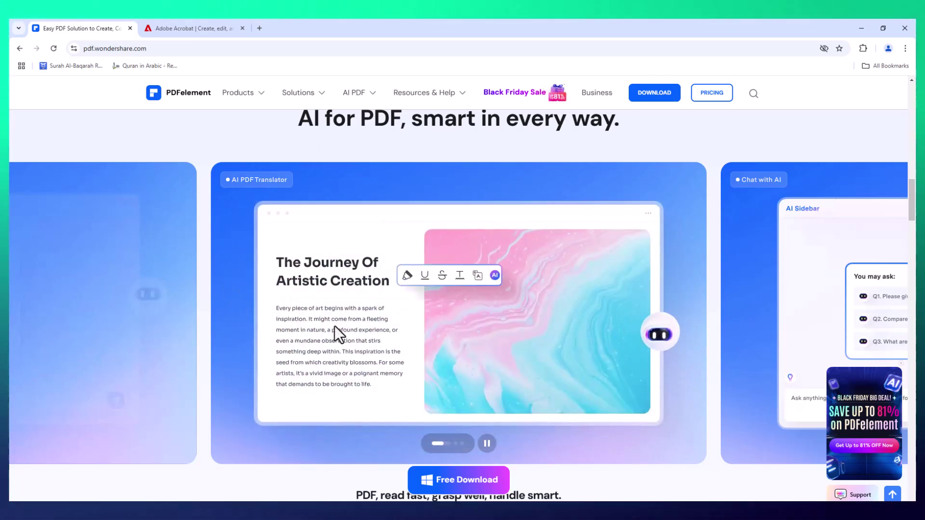
scroll(334, 327, "down", 6)
scroll(336, 333, "down", 6)
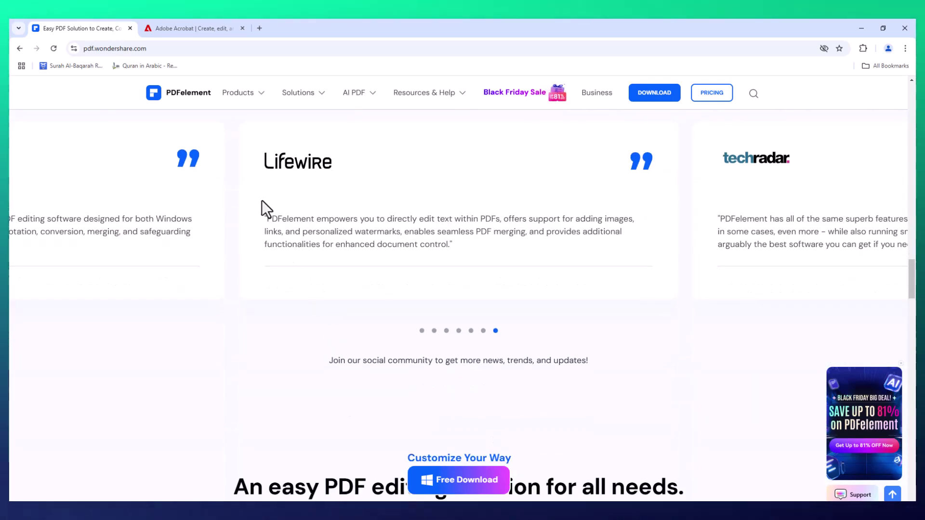
- Browse the Adobe Acrobat page down to its FAQ and back up to the US$12.99/mo pricing
left_click(190, 28)
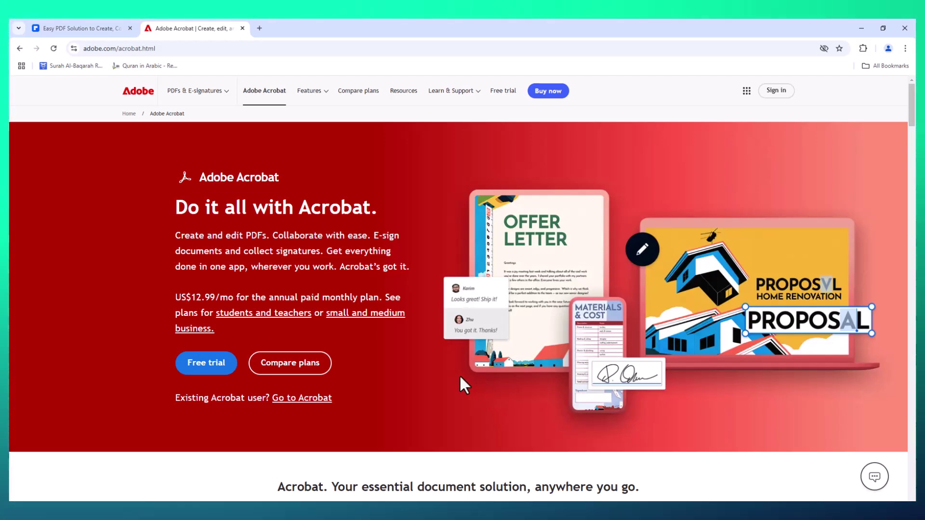
scroll(450, 359, "down", 2)
scroll(450, 359, "down", 8)
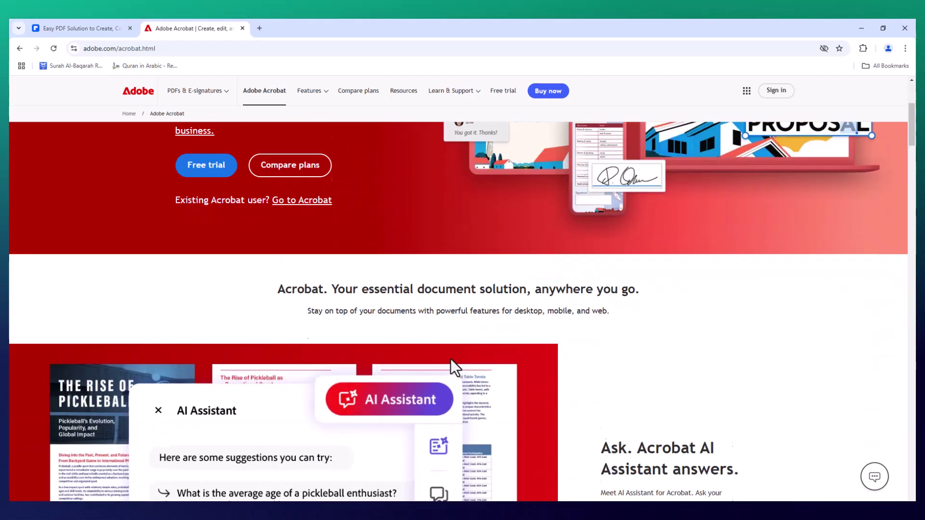
scroll(450, 359, "down", 6)
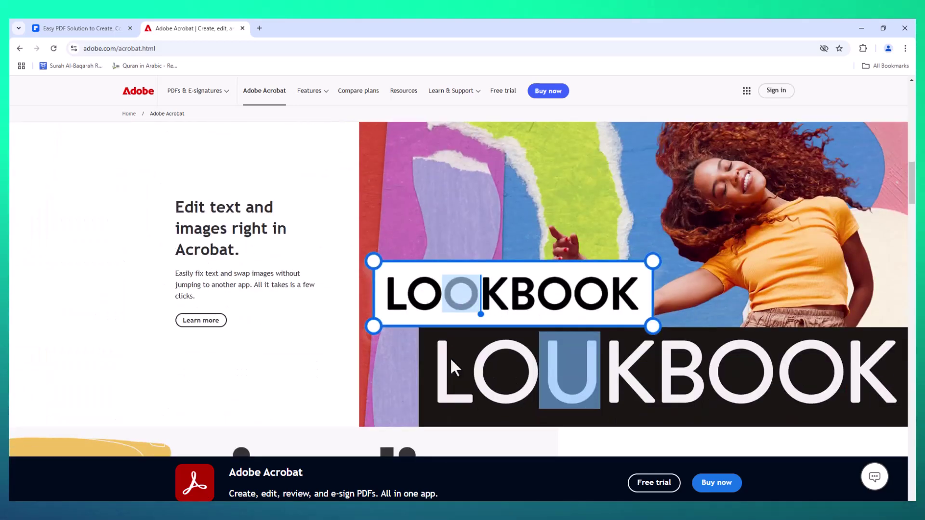
scroll(450, 357, "down", 8)
scroll(451, 359, "down", 20)
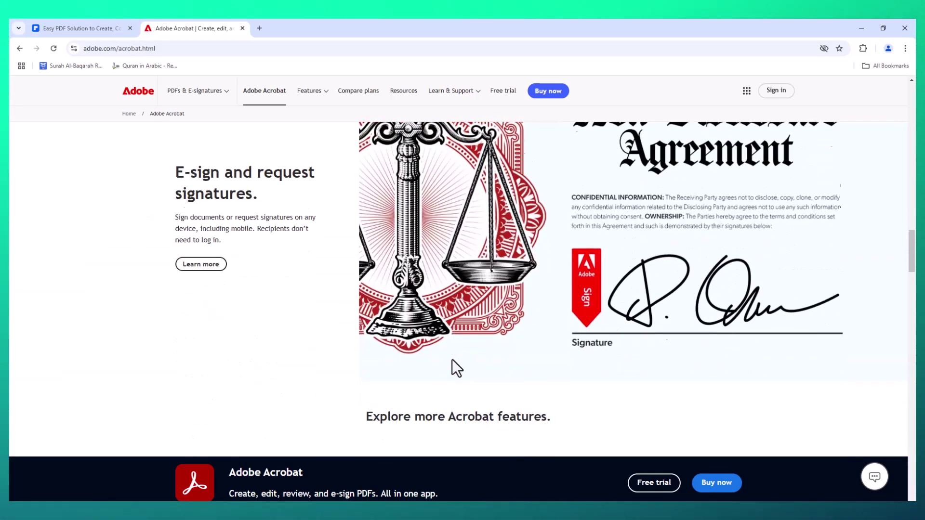
scroll(451, 359, "down", 10)
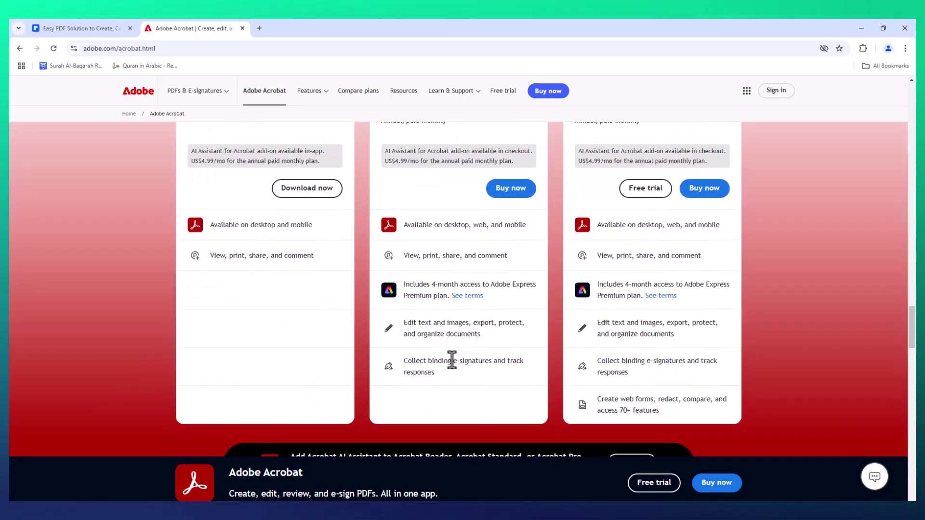
scroll(452, 359, "down", 6)
scroll(452, 359, "down", 10)
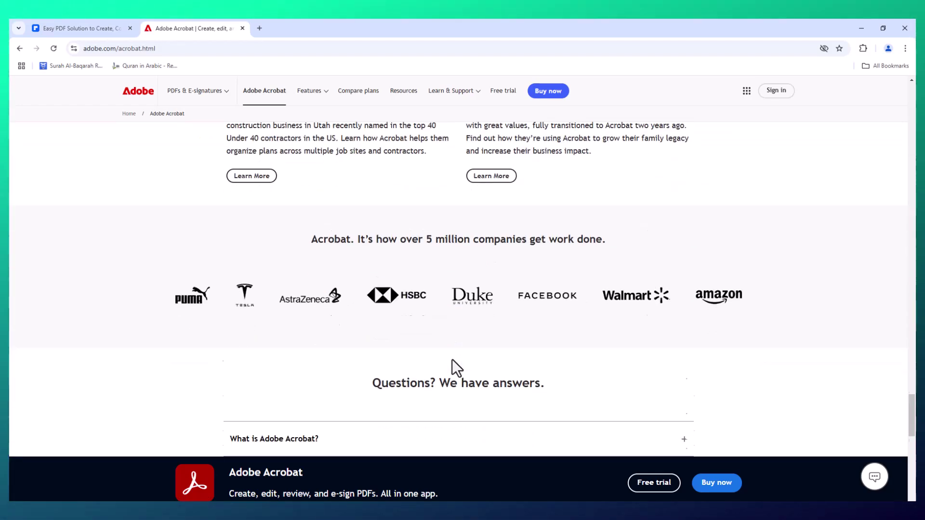
scroll(452, 360, "up", 12)
scroll(452, 360, "up", 20)
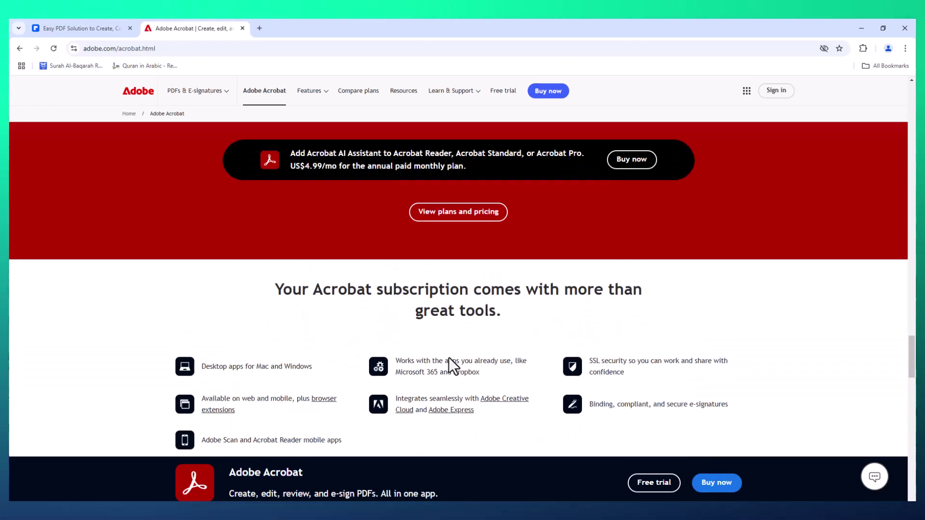
scroll(450, 359, "up", 15)
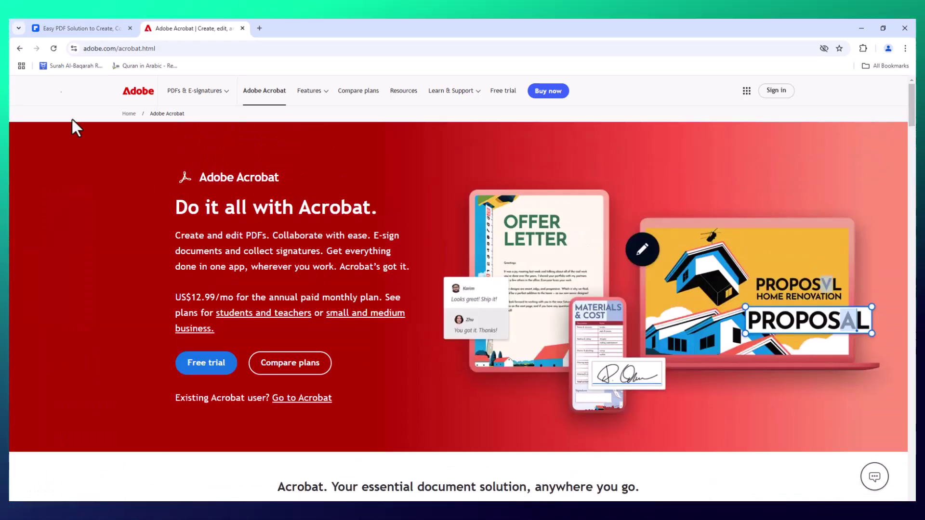
- Return to the PDFelement site and scroll through the Yearly, 2-Year and Perpetual plan cards
left_click(52, 28)
scroll(464, 325, "up", 15)
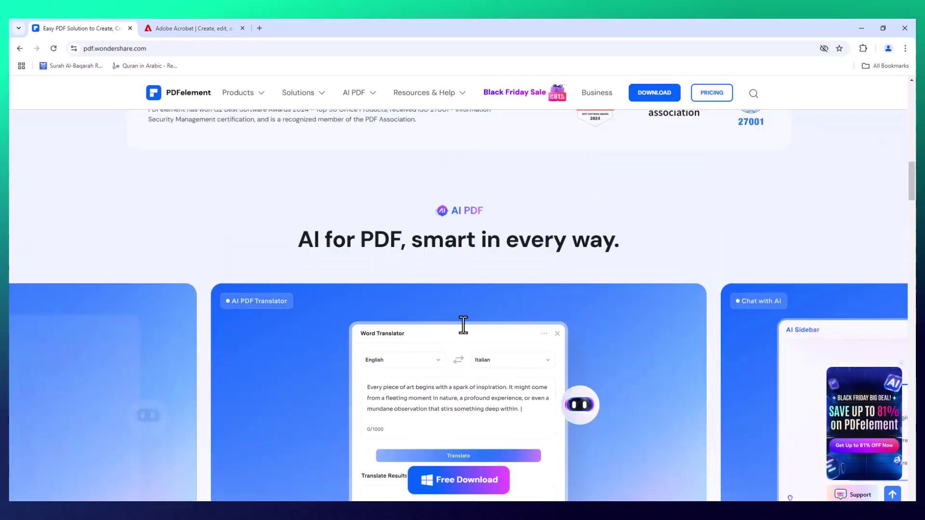
scroll(463, 325, "up", 15)
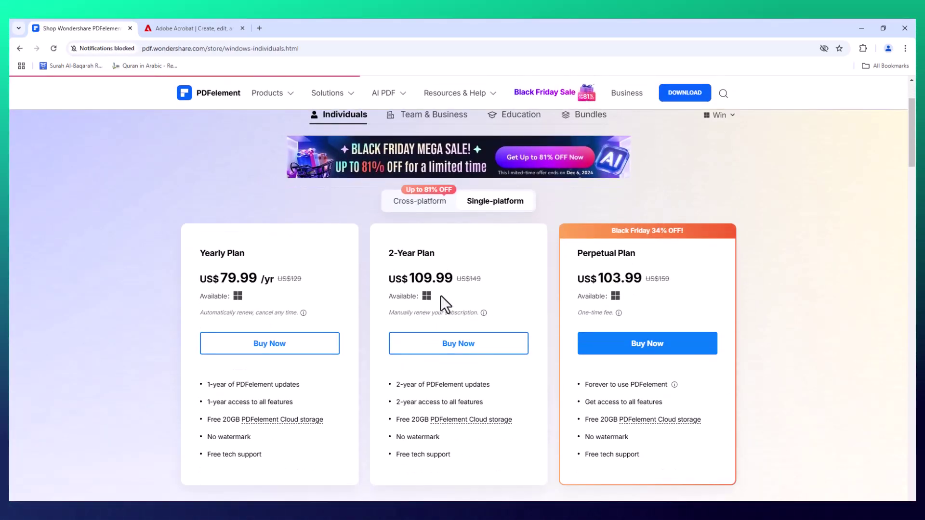
scroll(440, 296, "down", 1)
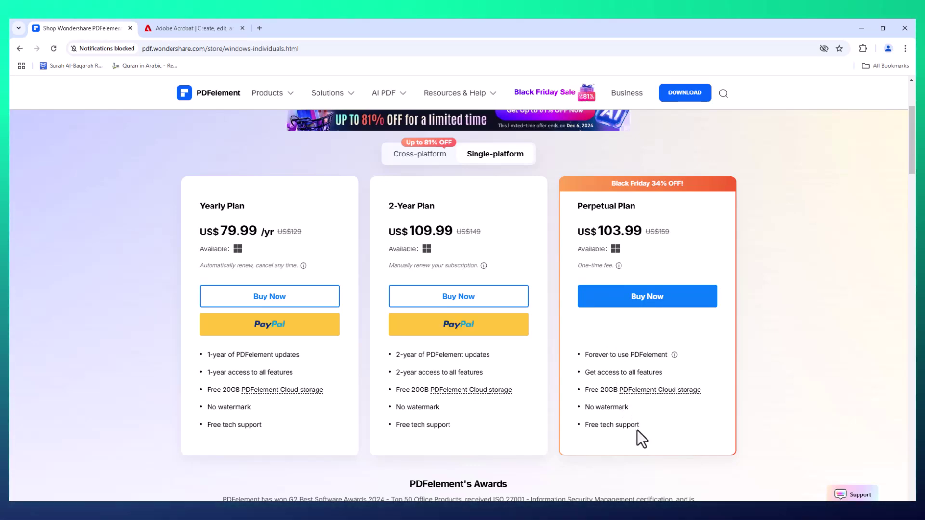
scroll(637, 430, "up", 2)
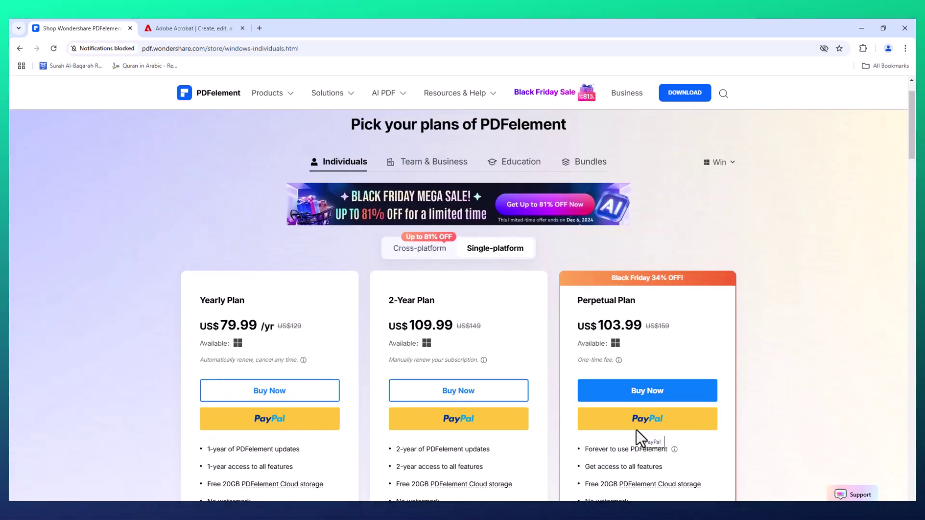
scroll(636, 430, "down", 2)
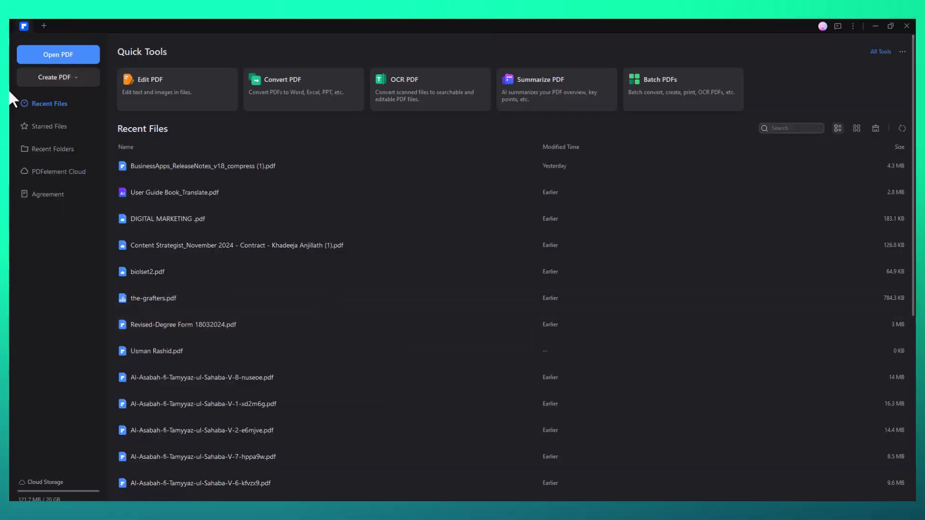
left_click(71, 83)
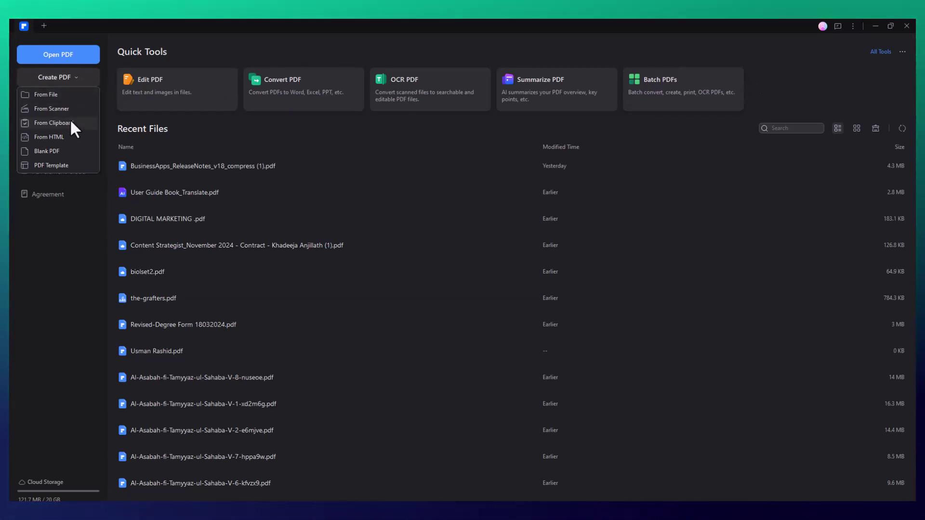
left_click(65, 230)
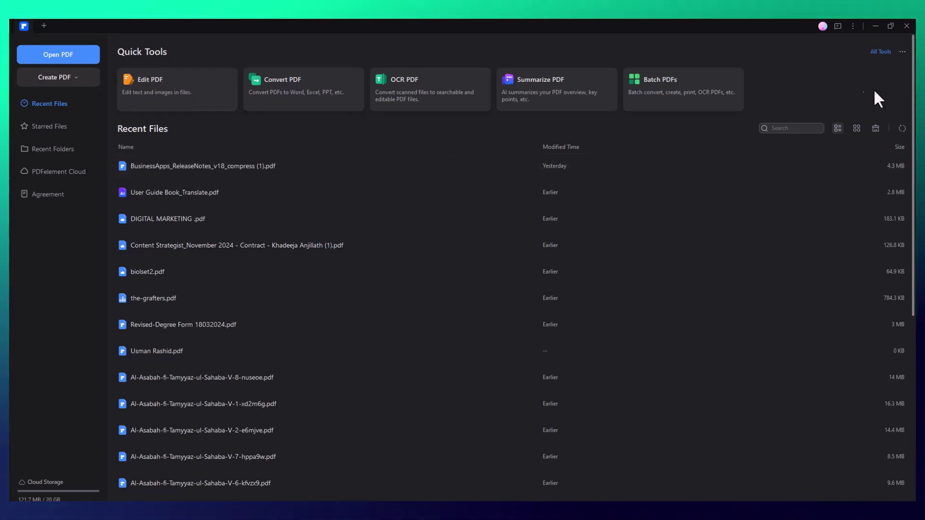
- Show All Tools and scroll through the Edit, Convert, Create, Batch Process and AI Tools groups
left_click(890, 56)
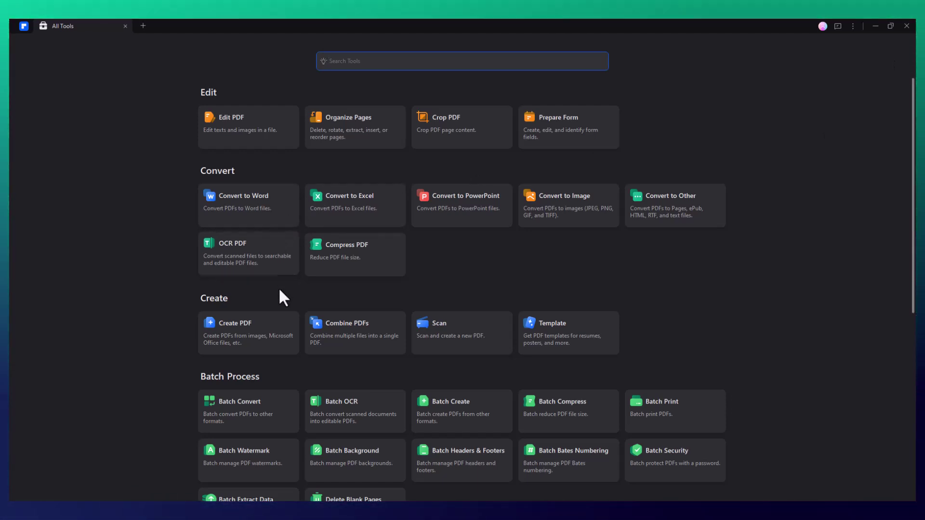
scroll(278, 288, "down", 3)
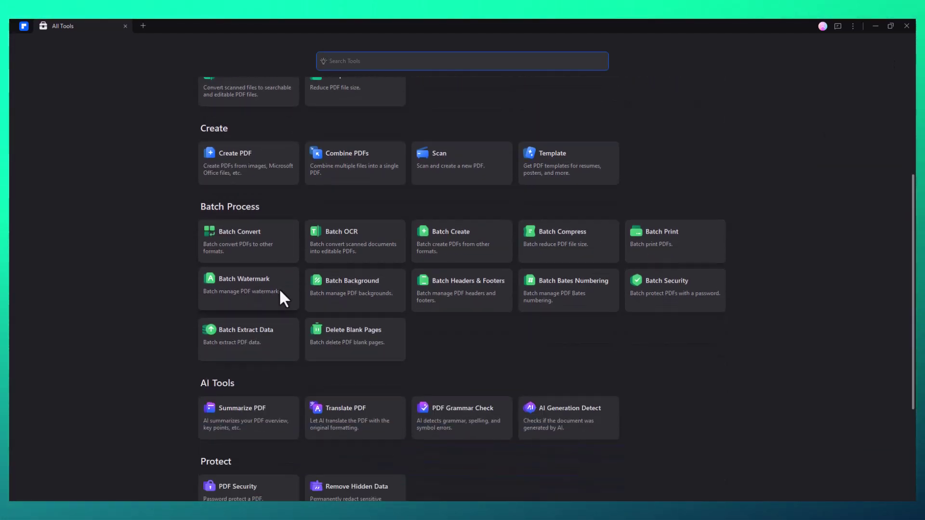
scroll(281, 290, "down", 3)
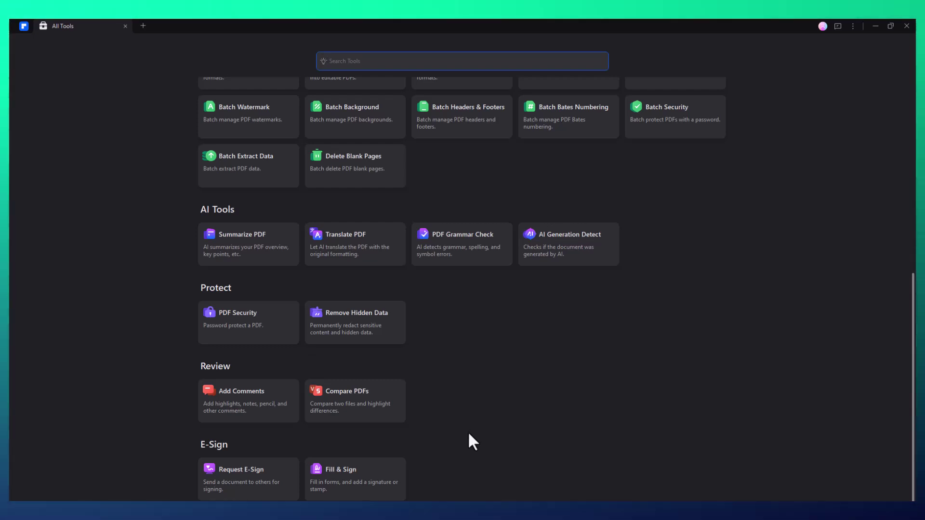
scroll(472, 441, "up", 6)
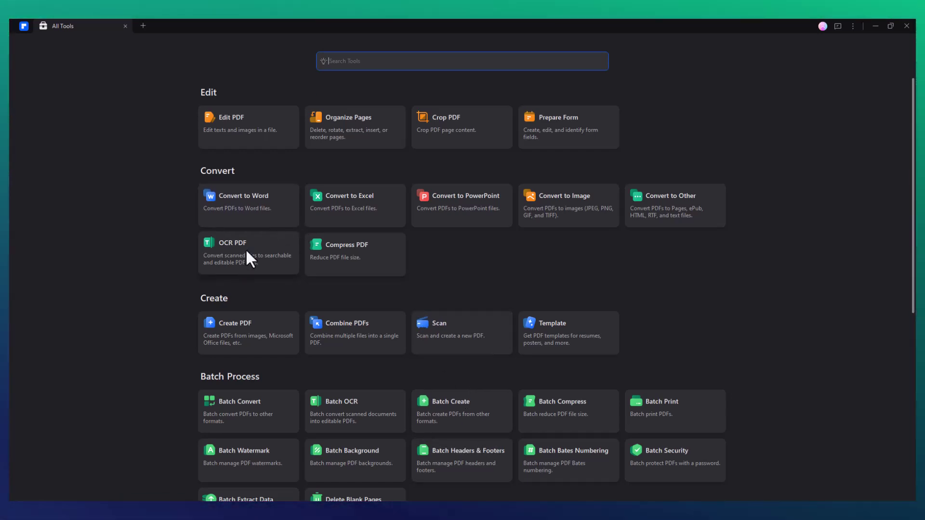
scroll(187, 224, "down", 1)
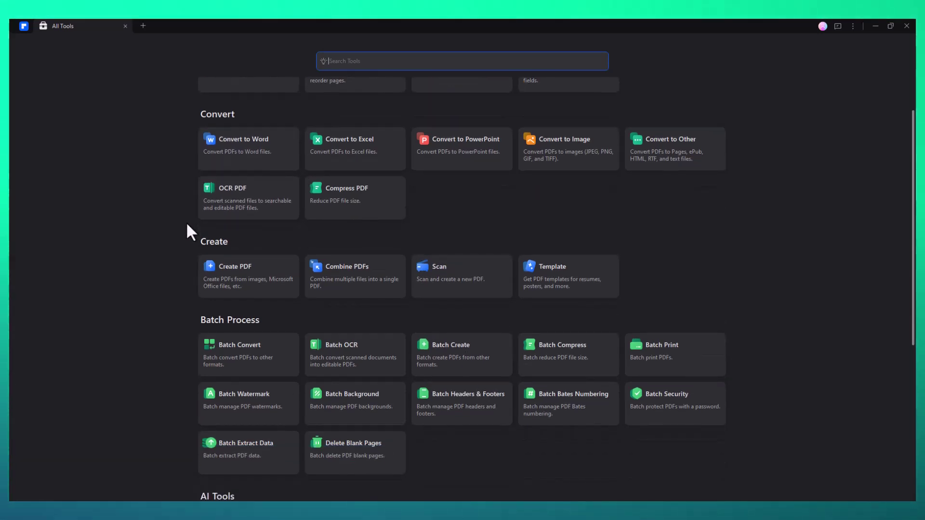
scroll(187, 225, "up", 1)
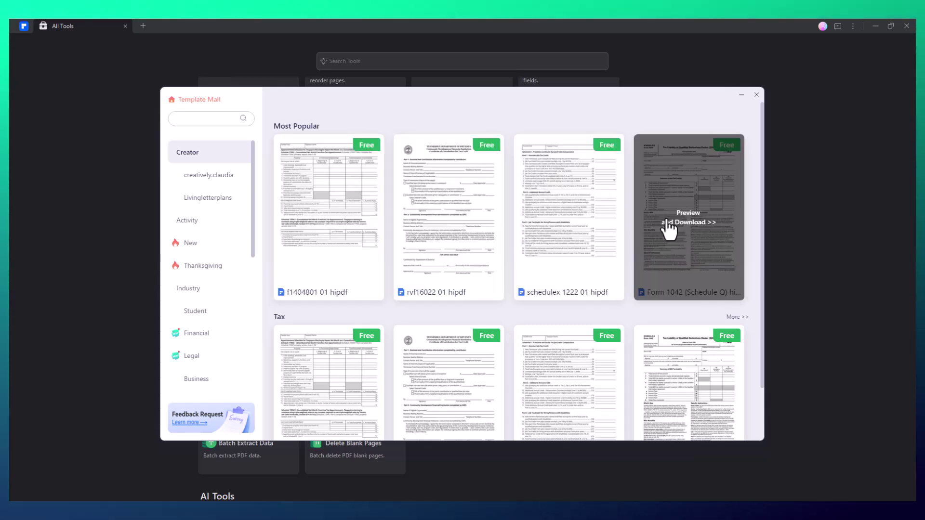
- Browse the Legal, Financial and Student template categories in Template Mall
scroll(636, 238, "down", 1)
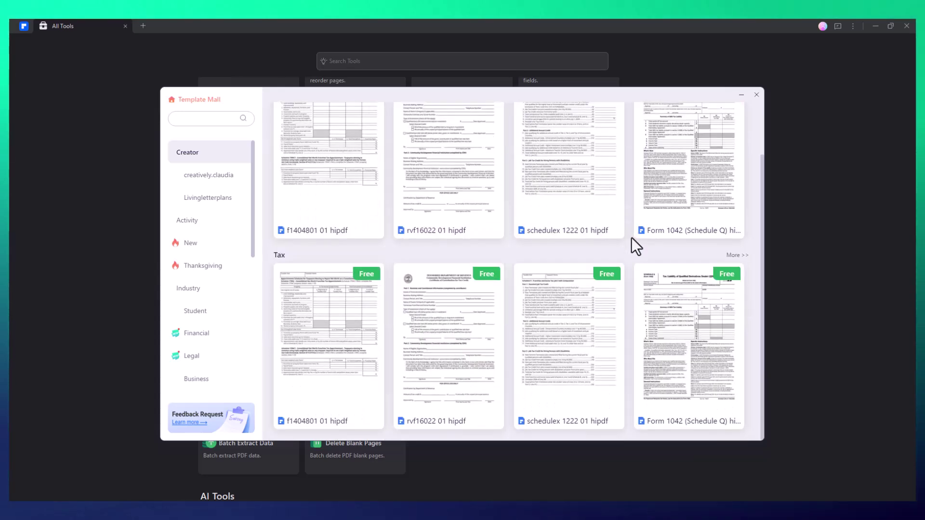
left_click(209, 358)
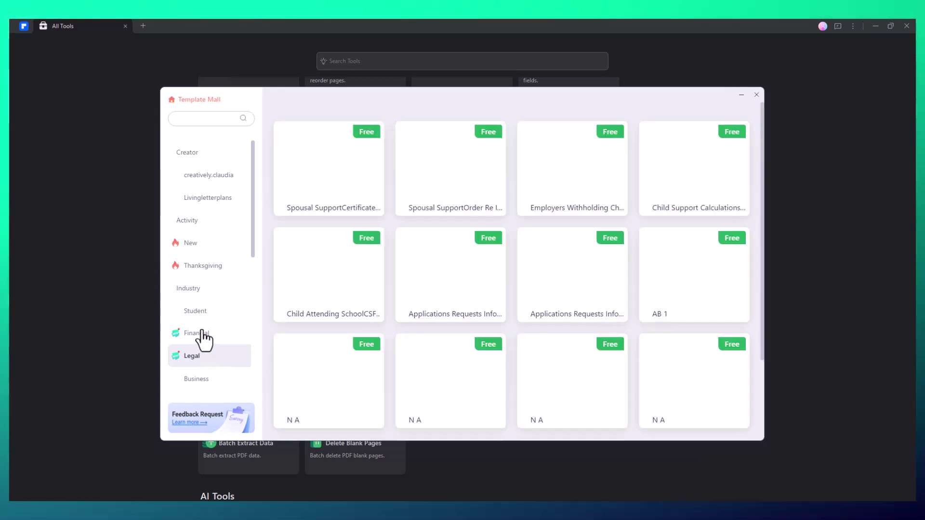
left_click(200, 333)
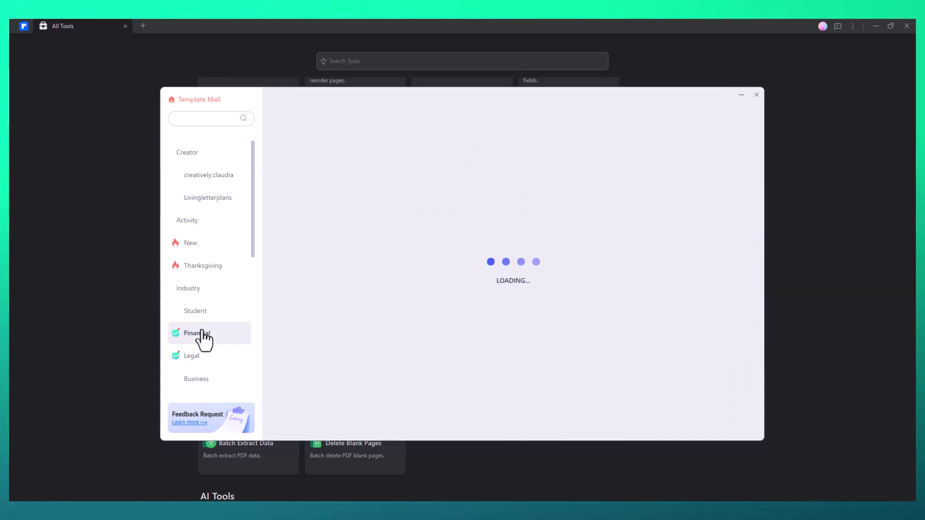
left_click(195, 310)
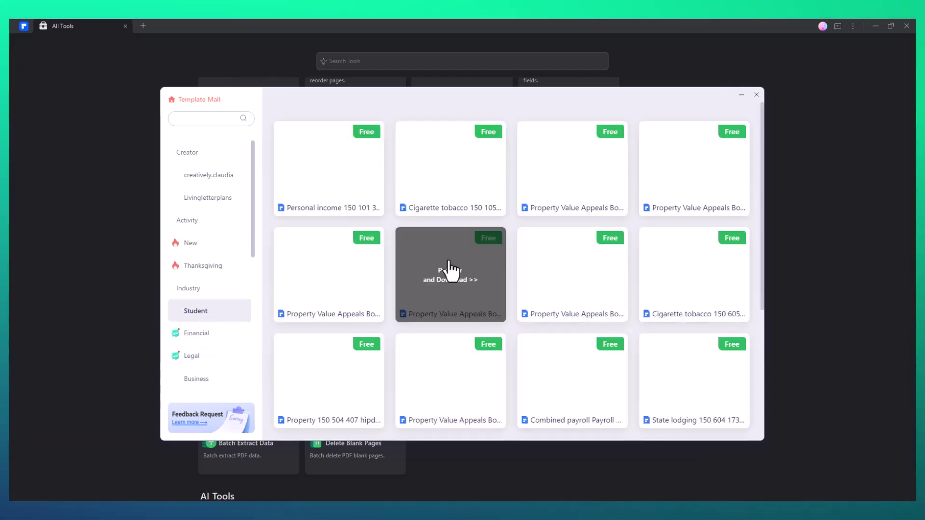
scroll(641, 276, "down", 15)
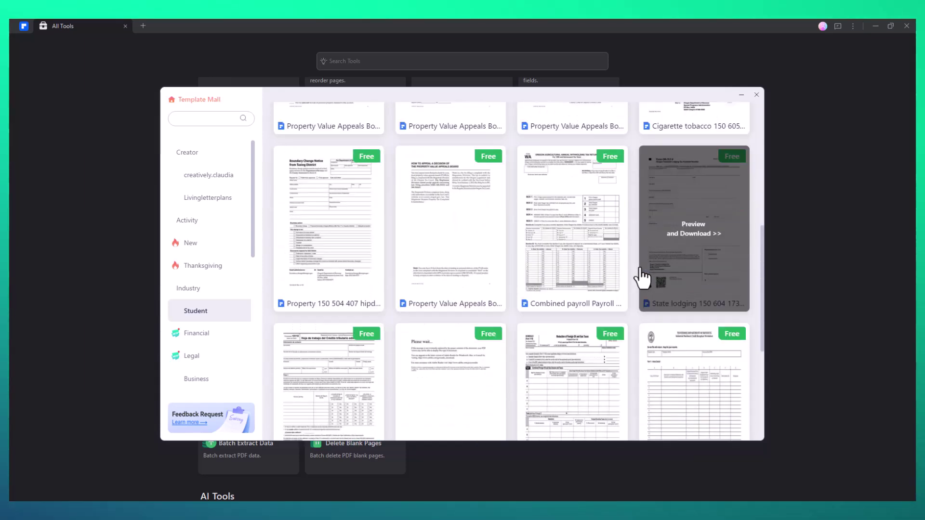
scroll(424, 314, "up", 15)
- Show the New templates and scroll through the study plans, movie tickets and certificates
left_click(191, 243)
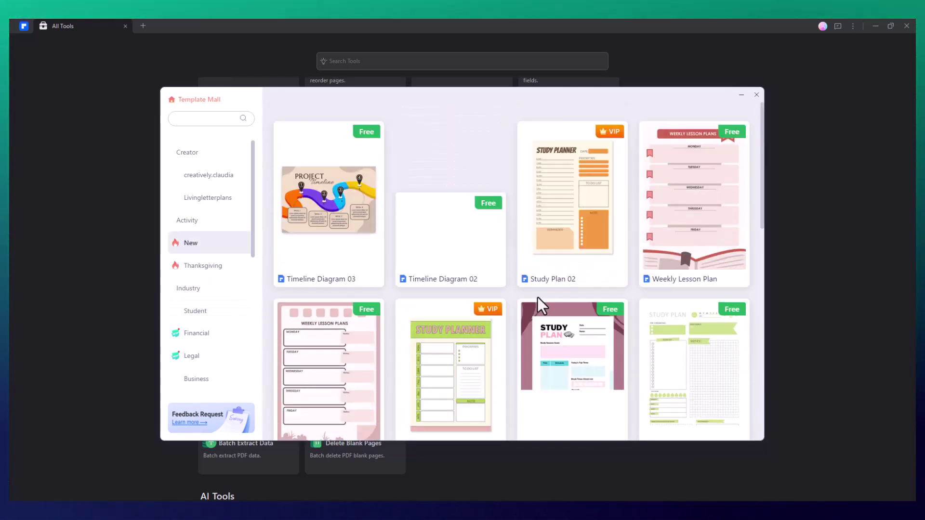
scroll(476, 295, "down", 3)
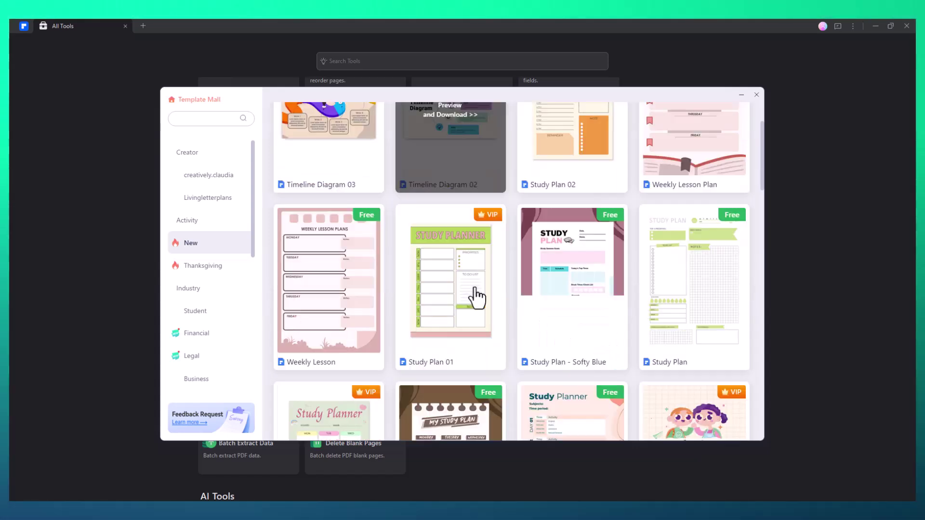
scroll(484, 331, "down", 8)
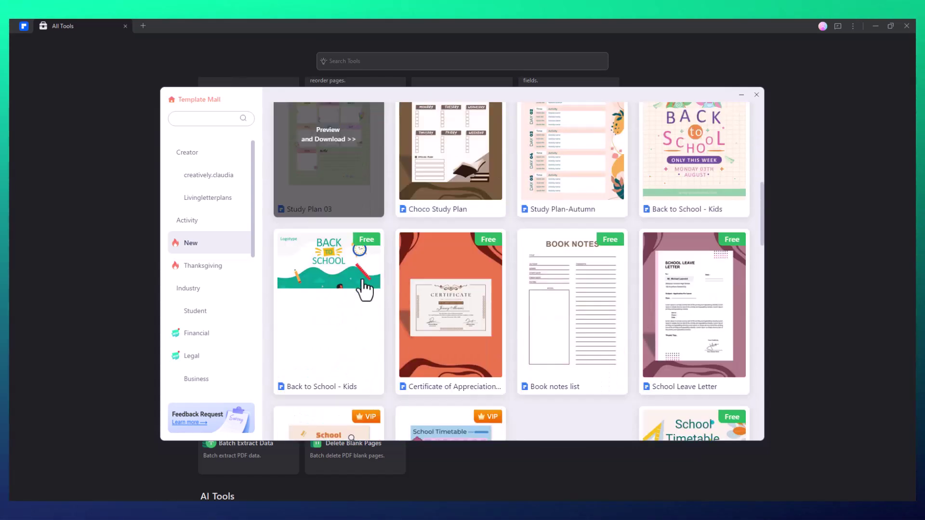
scroll(370, 294, "down", 6)
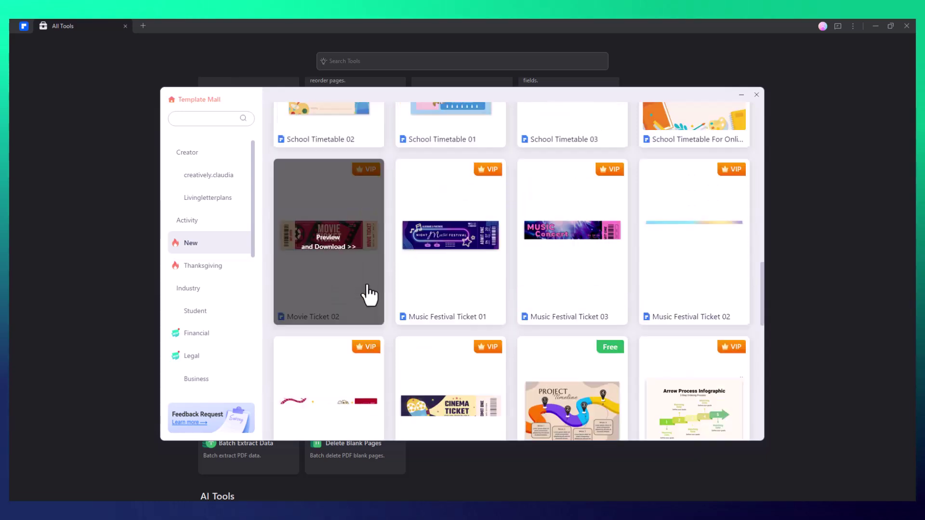
scroll(370, 295, "down", 6)
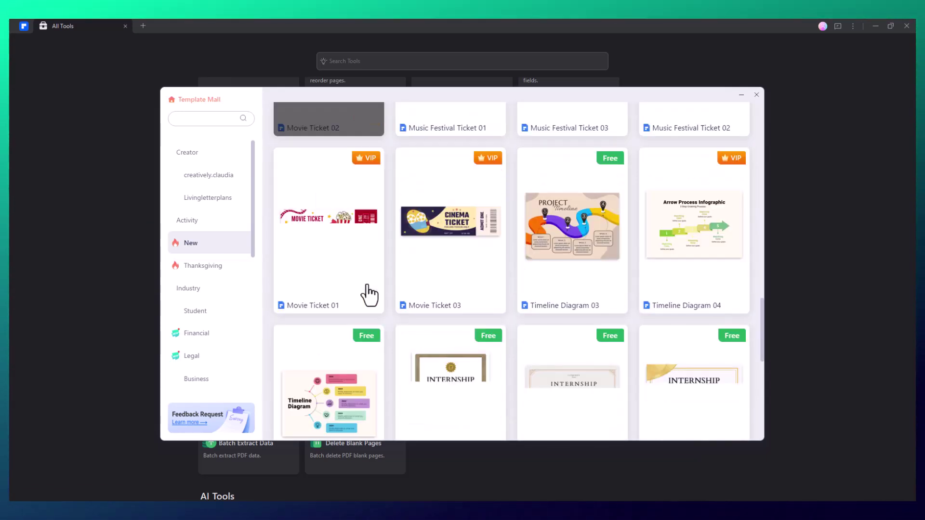
- Open 800KB.pdf and add the heading PDFELEMENT above the text
mouse_move(364, 291)
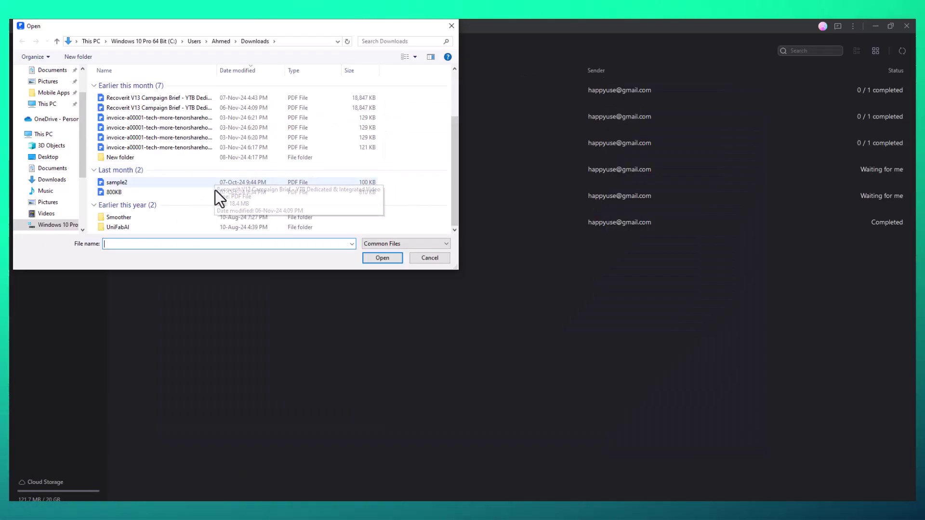
left_click(213, 191)
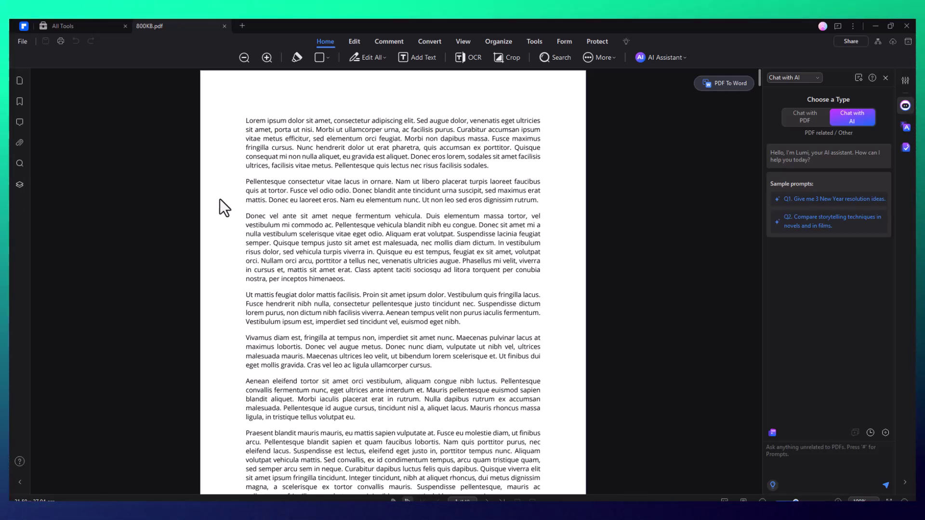
left_click(354, 41)
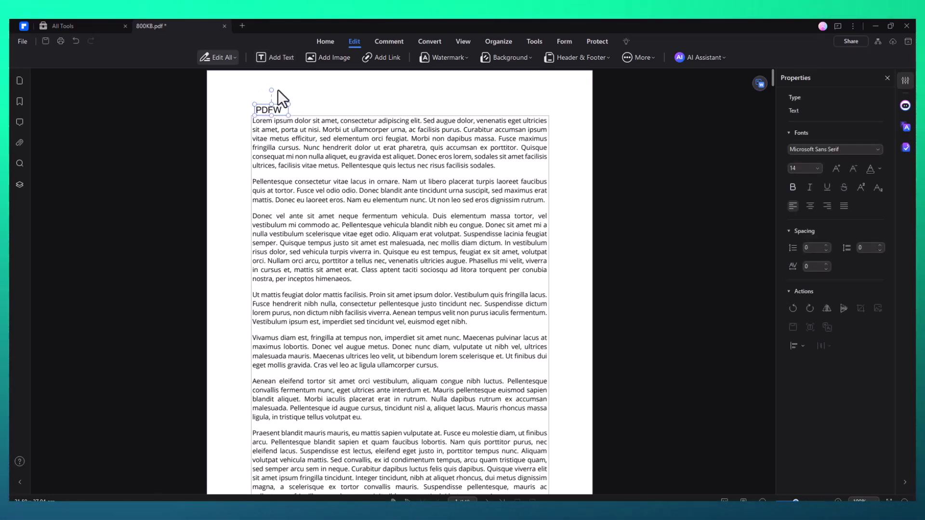
key("BackSpace")
type("ELEMENT")
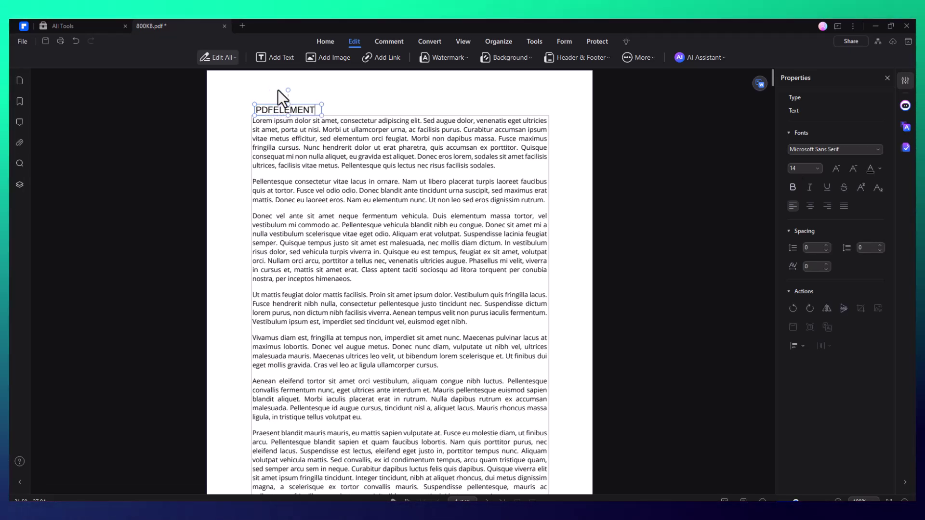
left_click(629, 145)
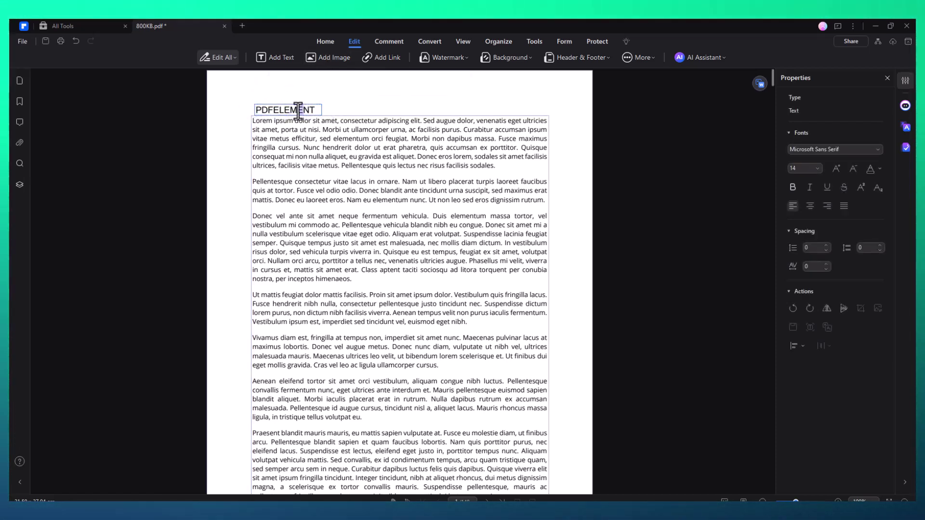
left_click(381, 105)
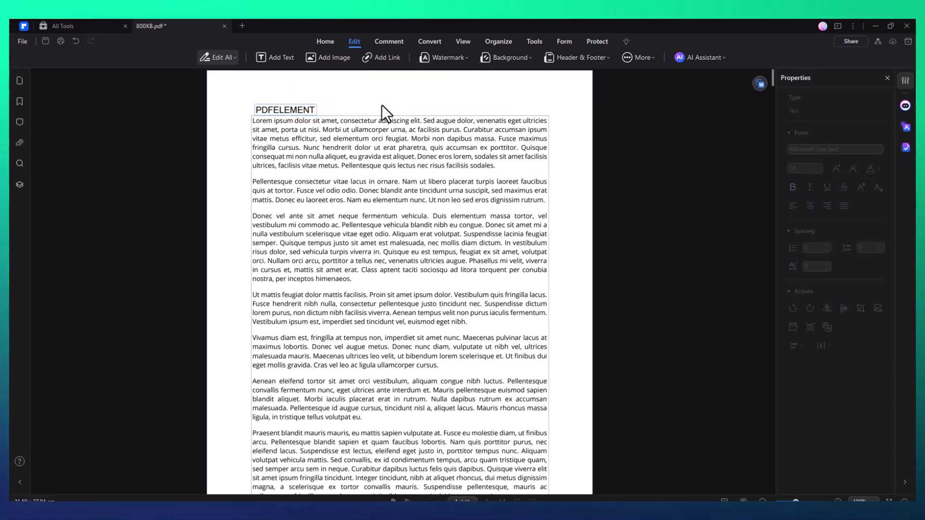
- Insert the MP4 icon image and place it at the page's top right
left_click(330, 57)
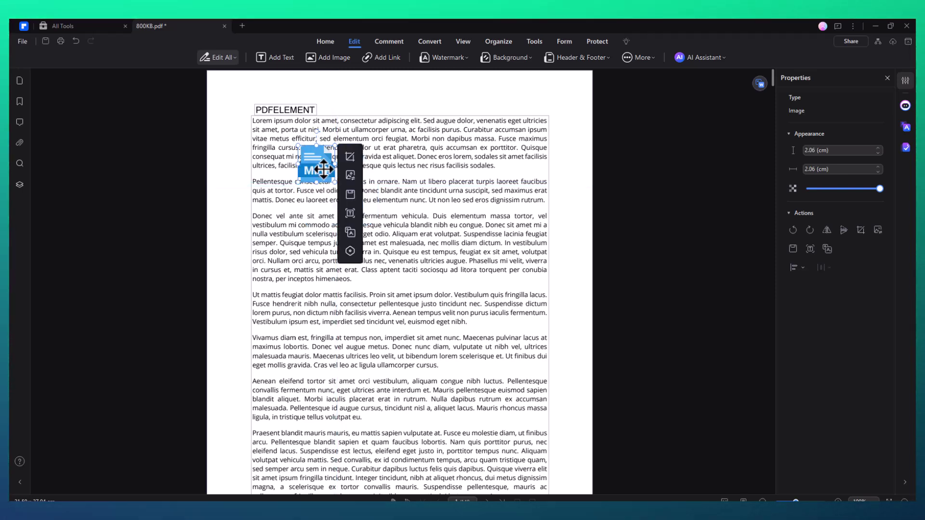
left_click_drag(324, 170, 534, 97)
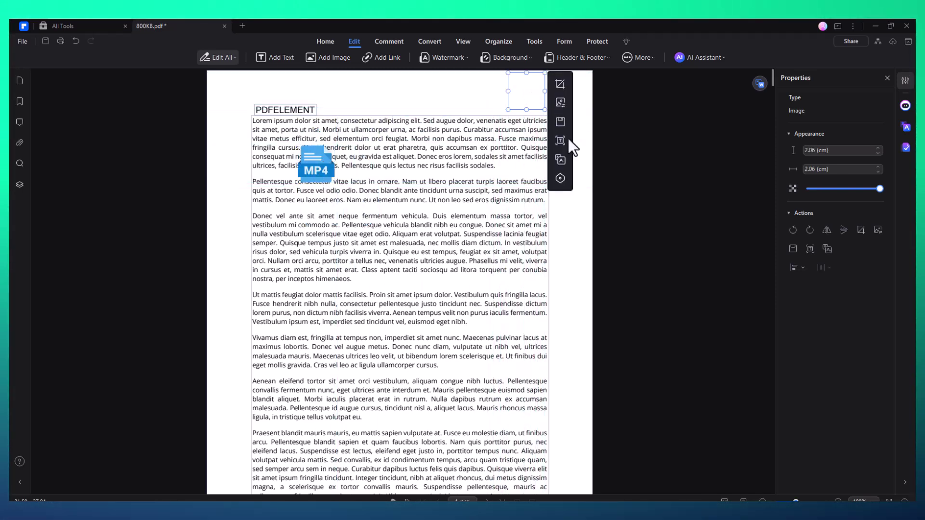
left_click(652, 171)
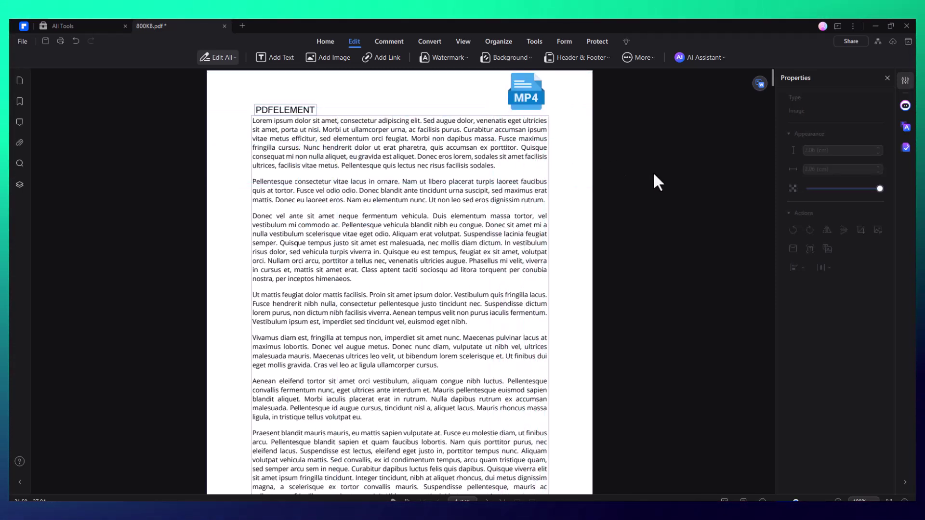
- Underline the first lines of the opening paragraph
left_click(388, 42)
left_click_drag(312, 120, 554, 166)
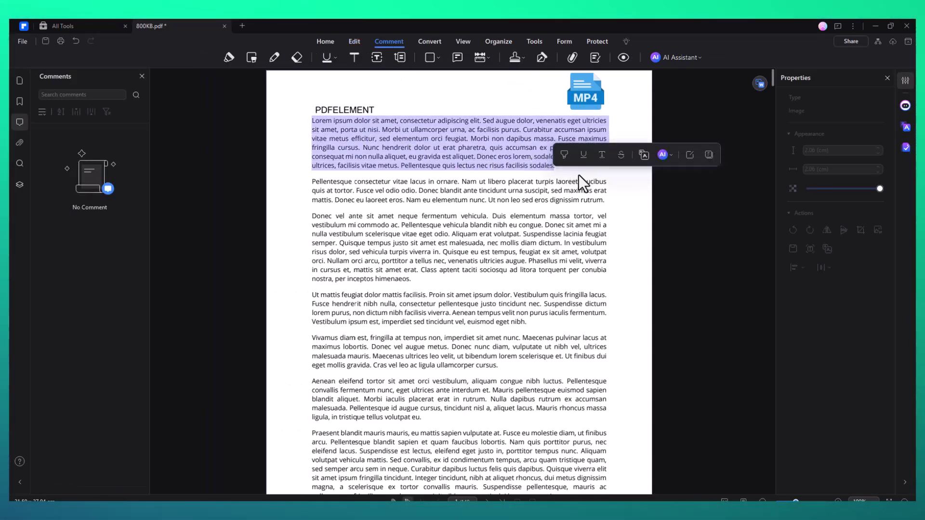
left_click(354, 58)
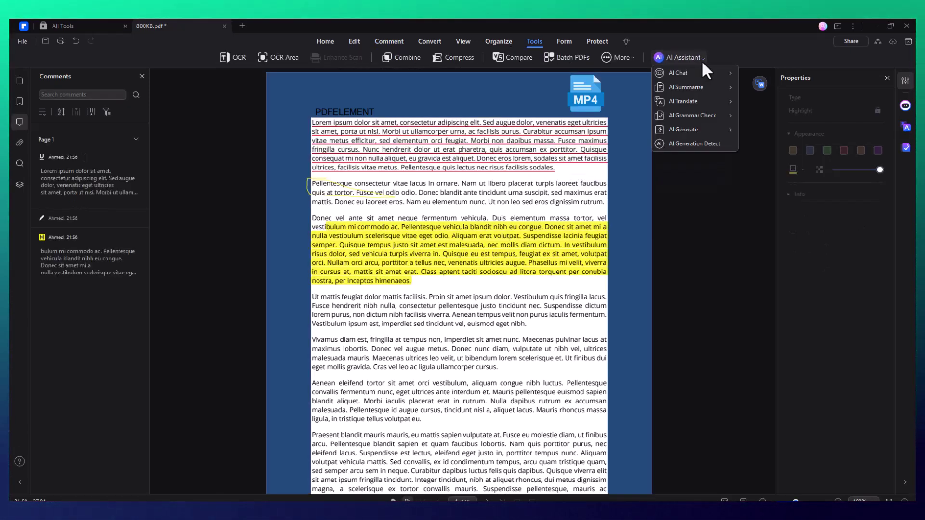
- Run Summarize Current PDF from the AI features list, saving changes first
mouse_move(709, 88)
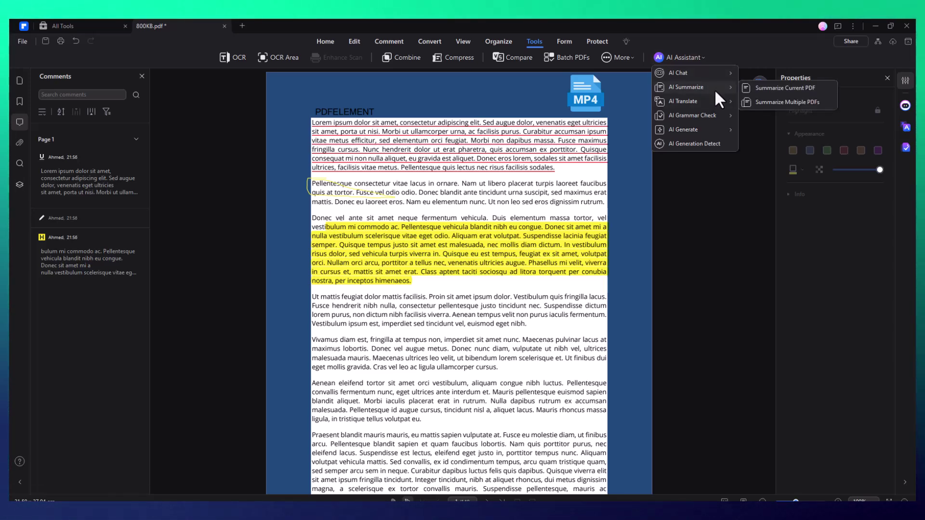
left_click(770, 88)
left_click(502, 286)
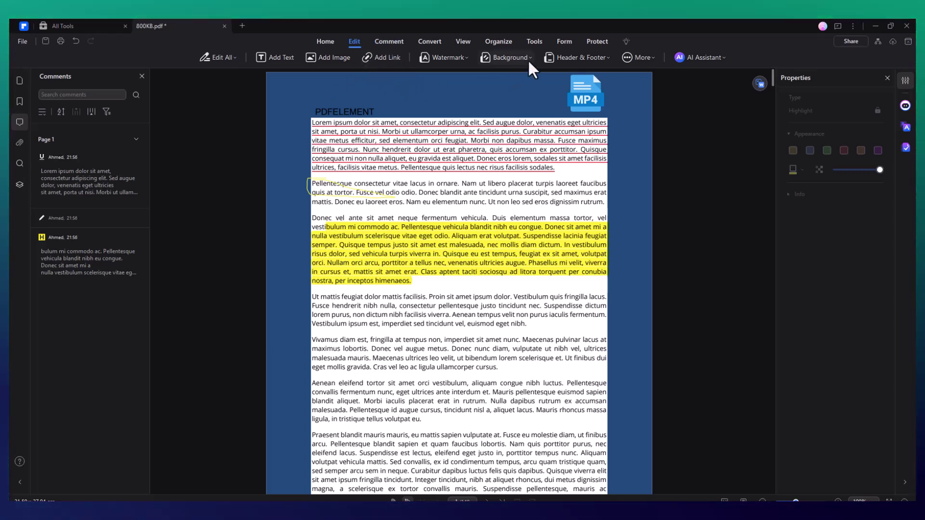
left_click(535, 42)
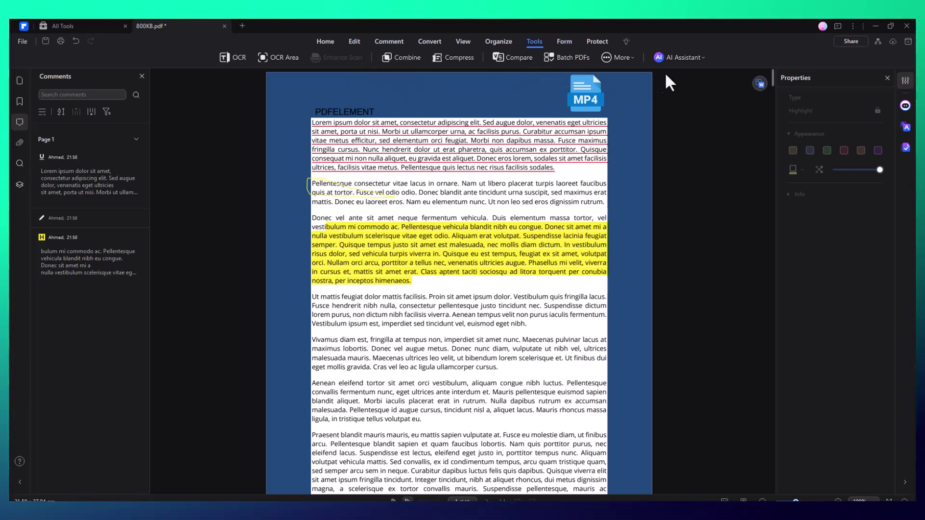
left_click(692, 58)
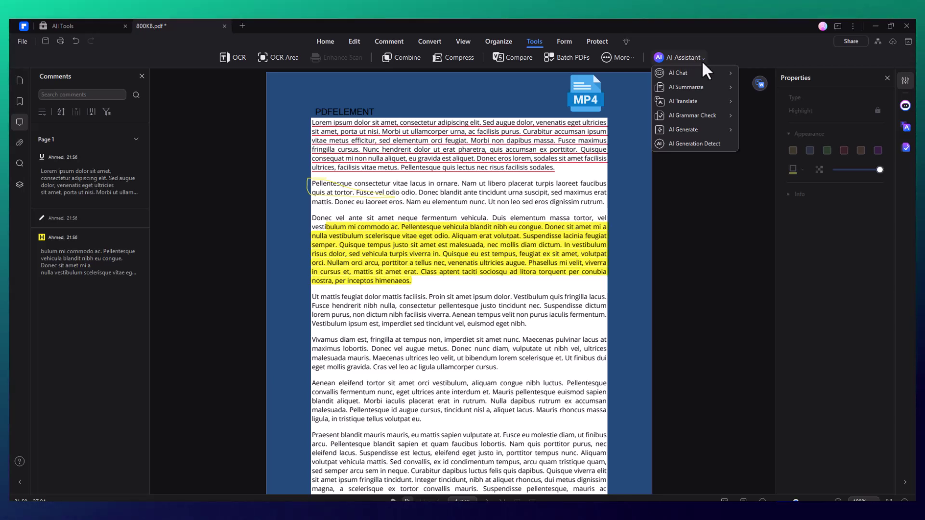
mouse_move(712, 91)
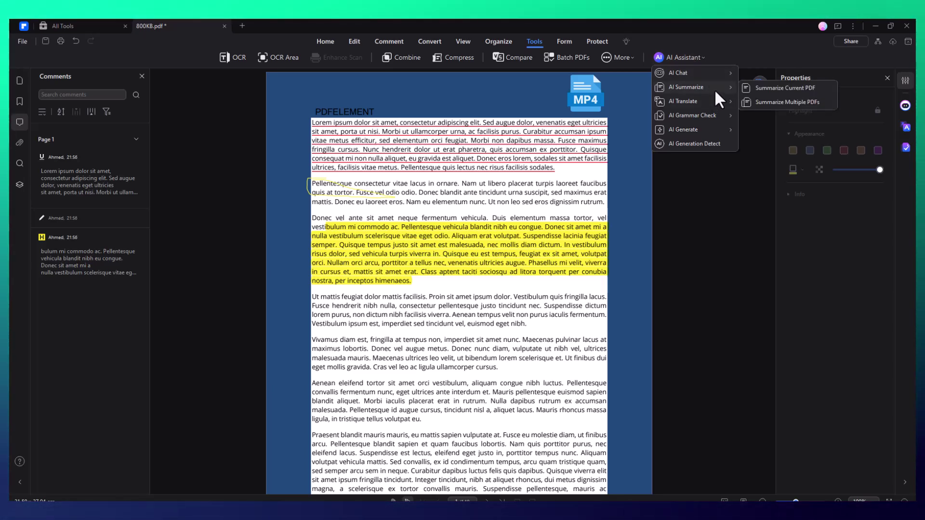
left_click(770, 88)
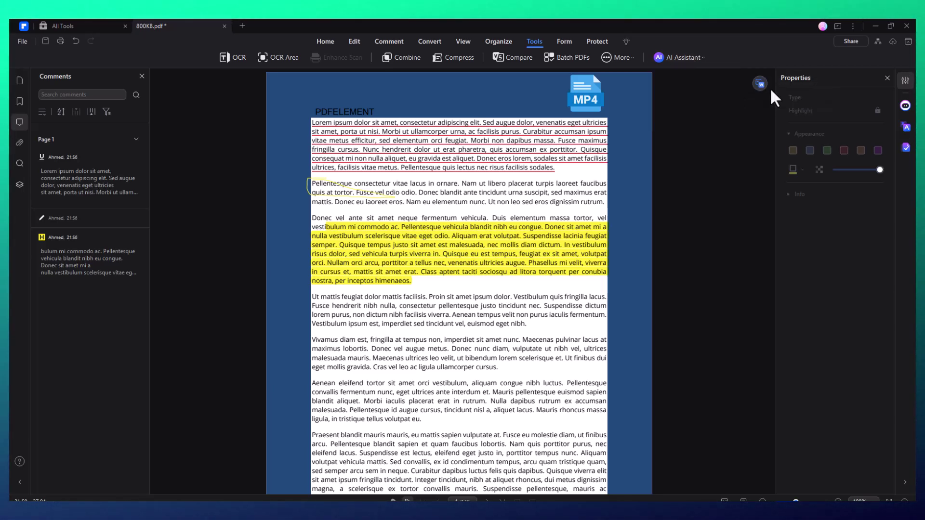
- Save the PDF so the summary runs, then start a Paragraph Grammar Check
left_click(503, 290)
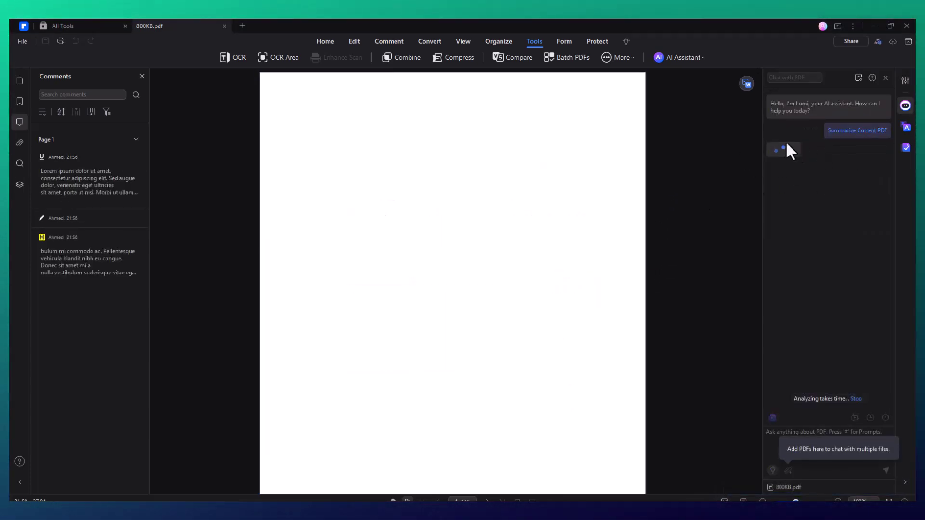
left_click(686, 56)
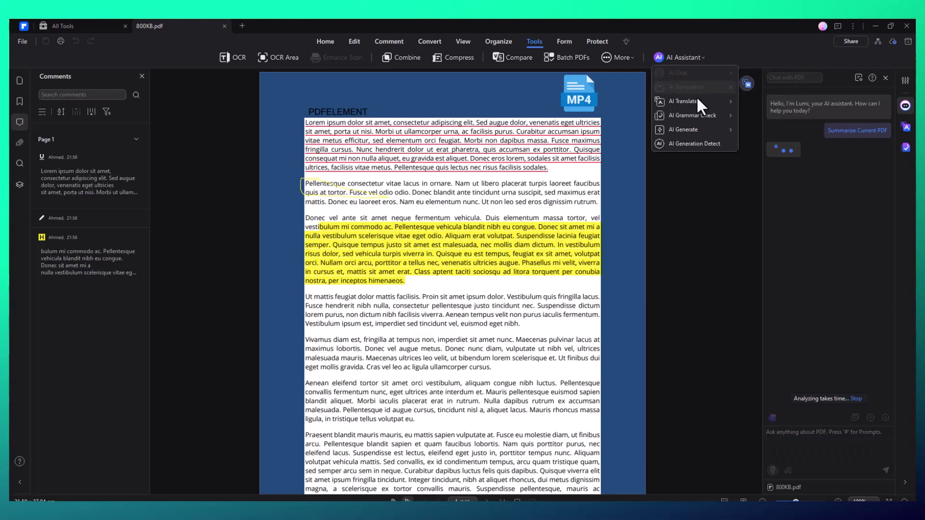
mouse_move(704, 105)
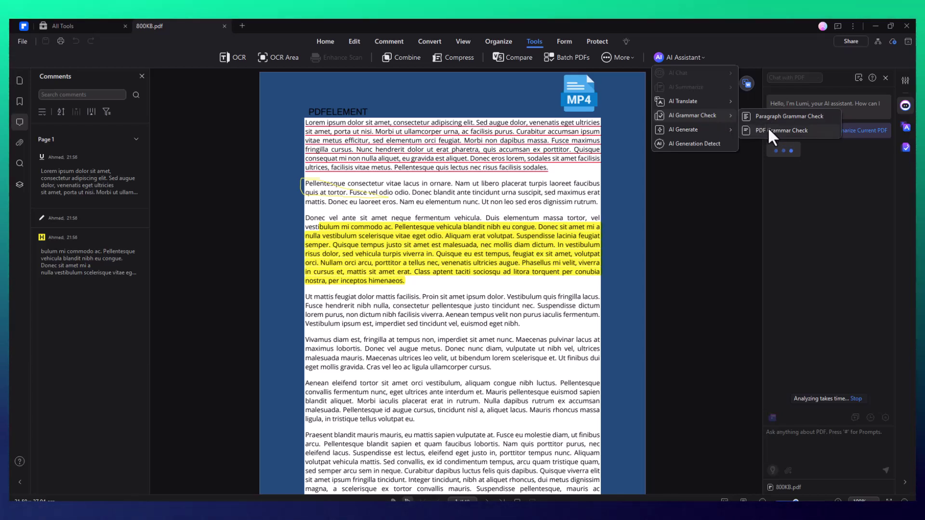
left_click(793, 117)
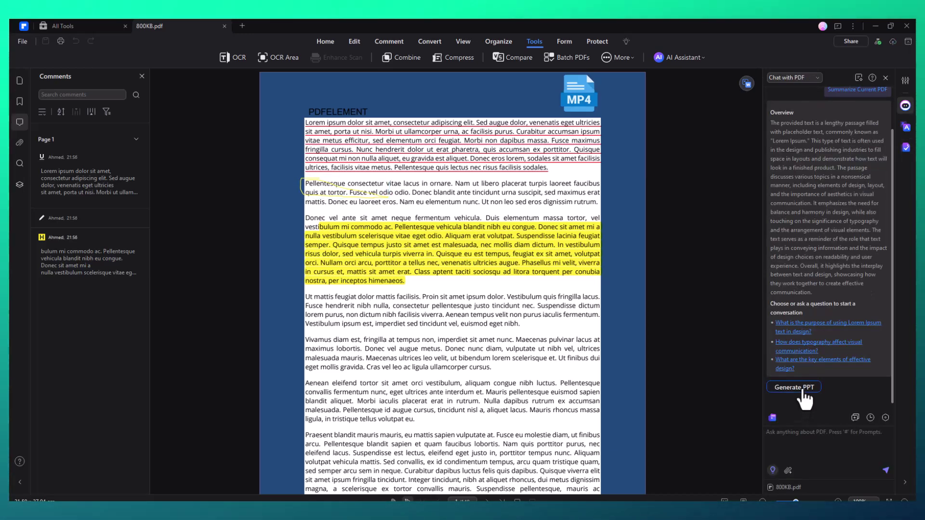
- Generate a presentation from the summary with the happy-hours theme, closing the duplicate tabs
left_click(794, 387)
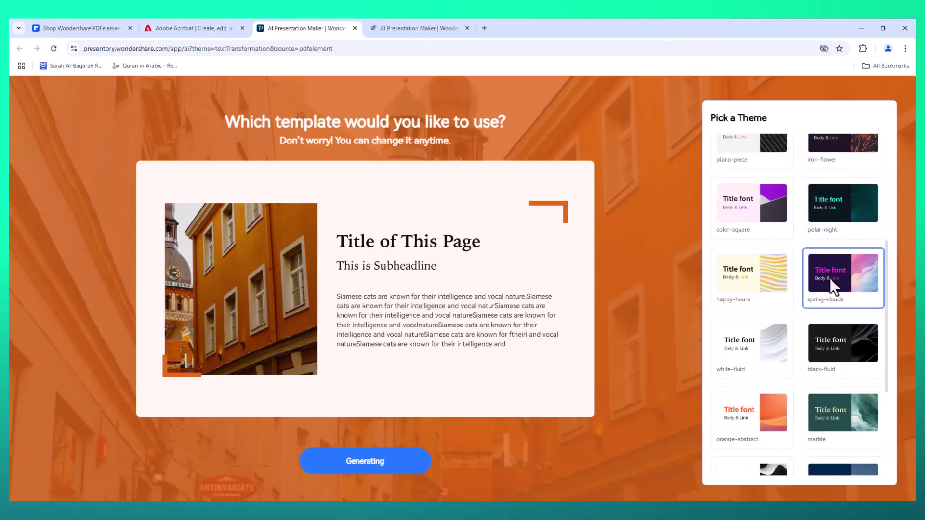
left_click(741, 288)
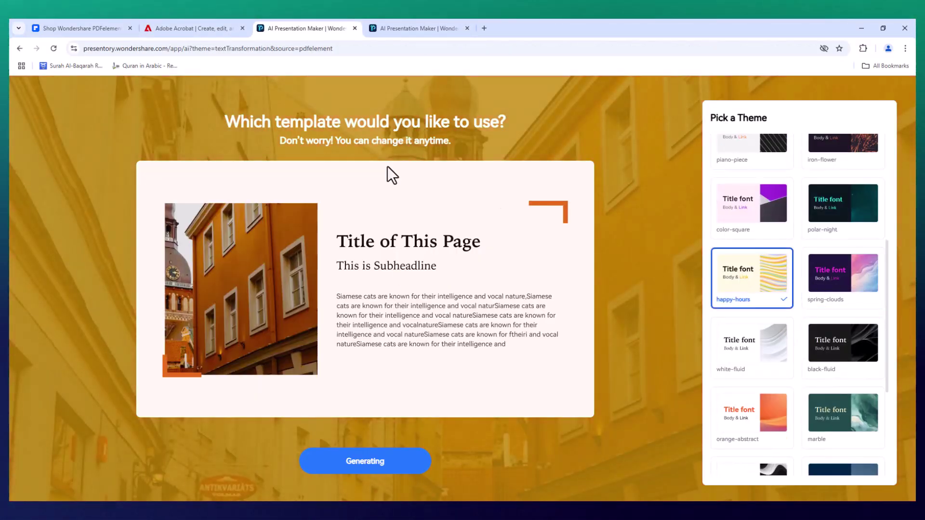
left_click(448, 29)
left_click(467, 28)
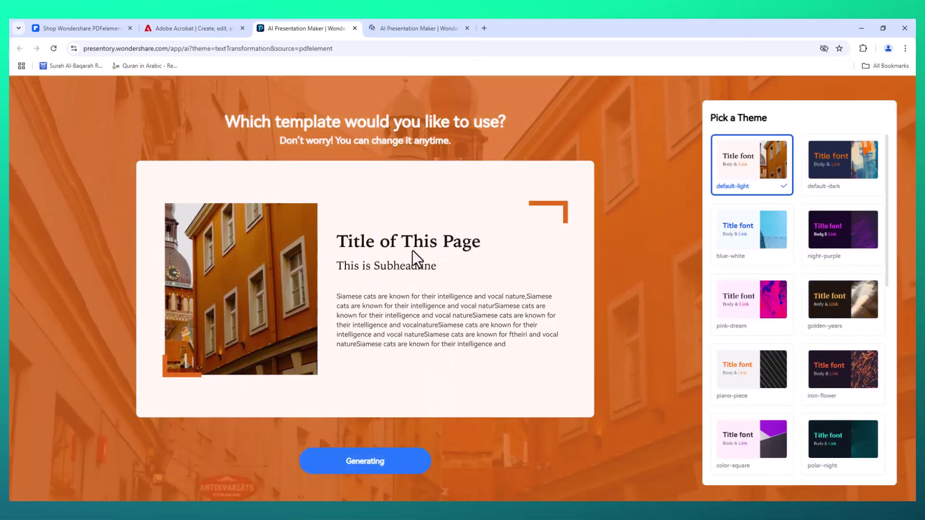
scroll(771, 264, "down", 5)
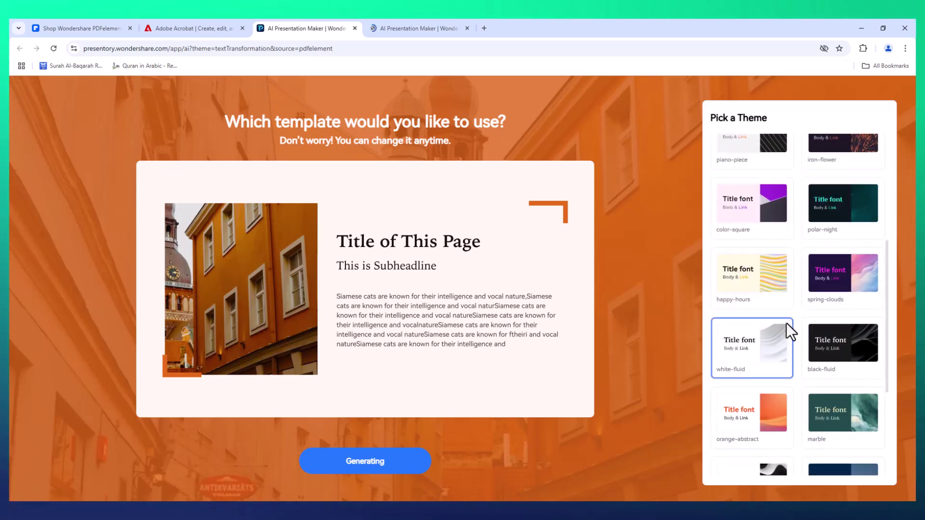
left_click(736, 280)
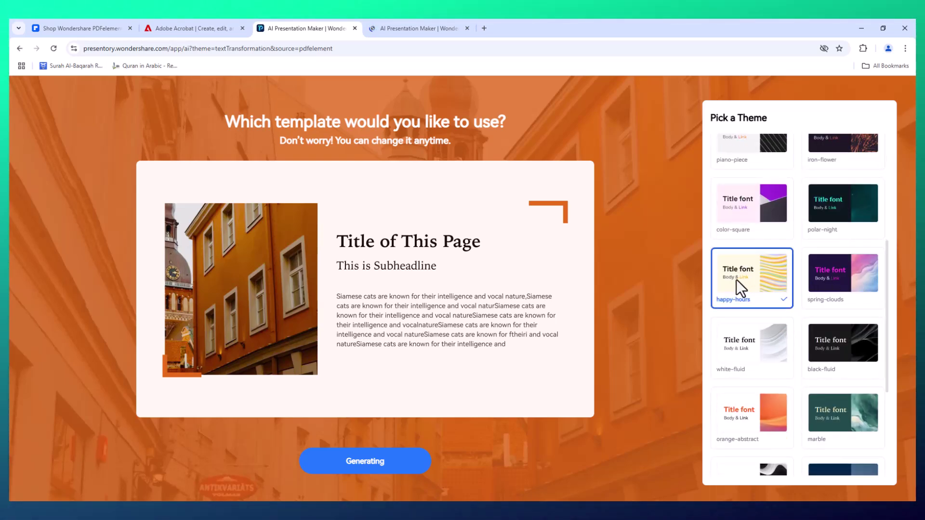
left_click(393, 24)
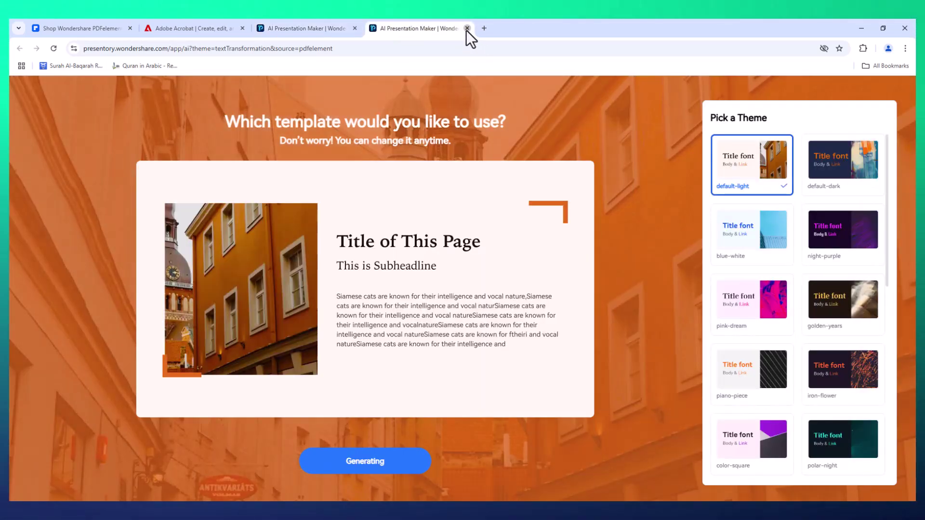
left_click(466, 29)
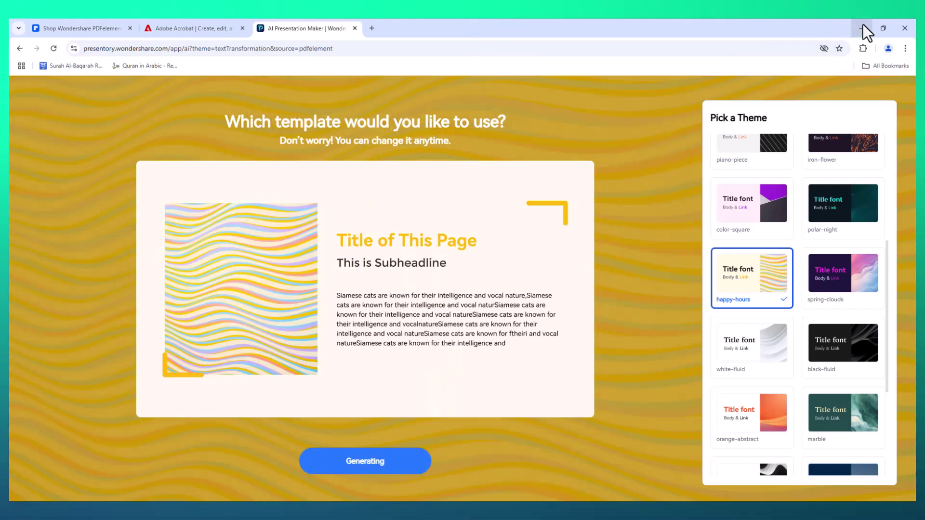
left_click(862, 27)
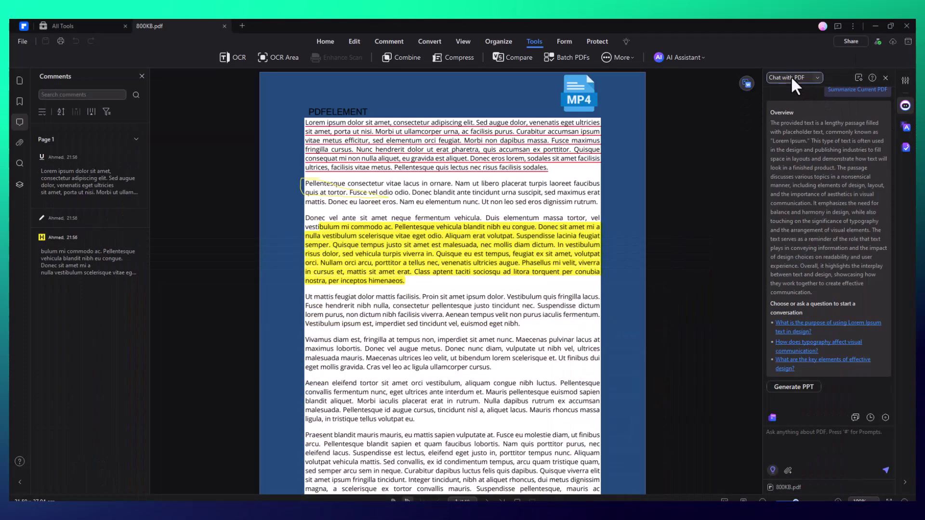
left_click(857, 77)
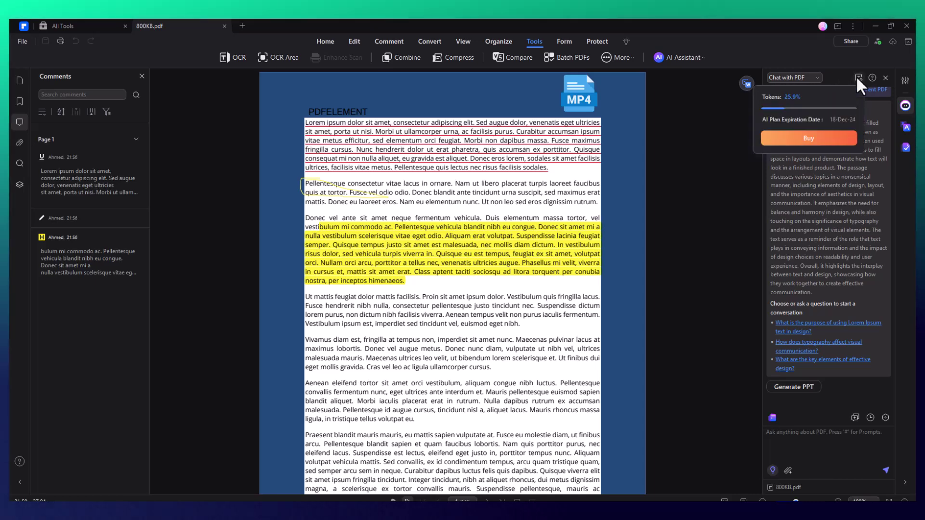
left_click(738, 152)
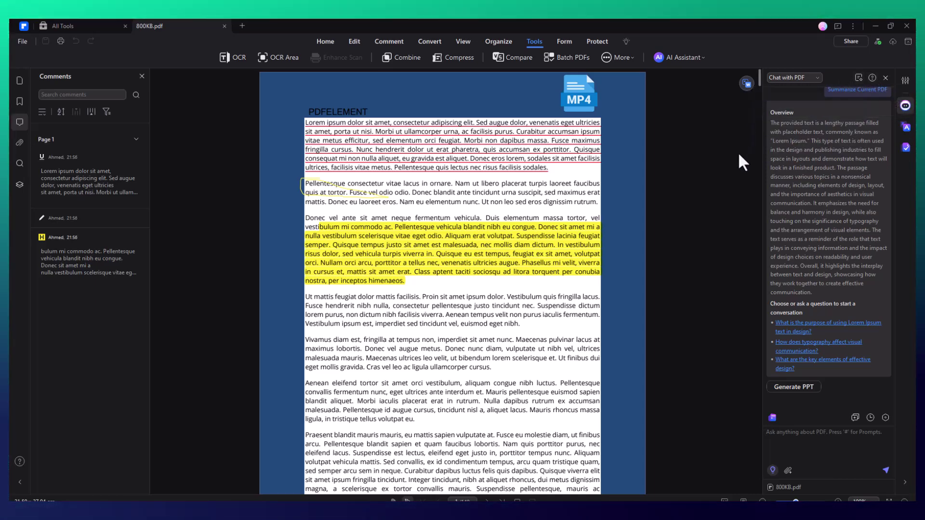
left_click(877, 43)
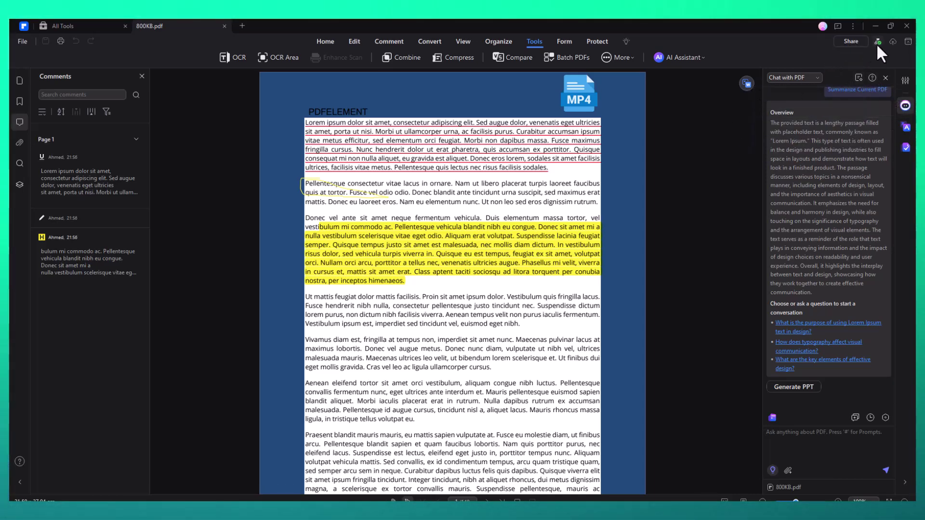
scroll(834, 108, "down", 10)
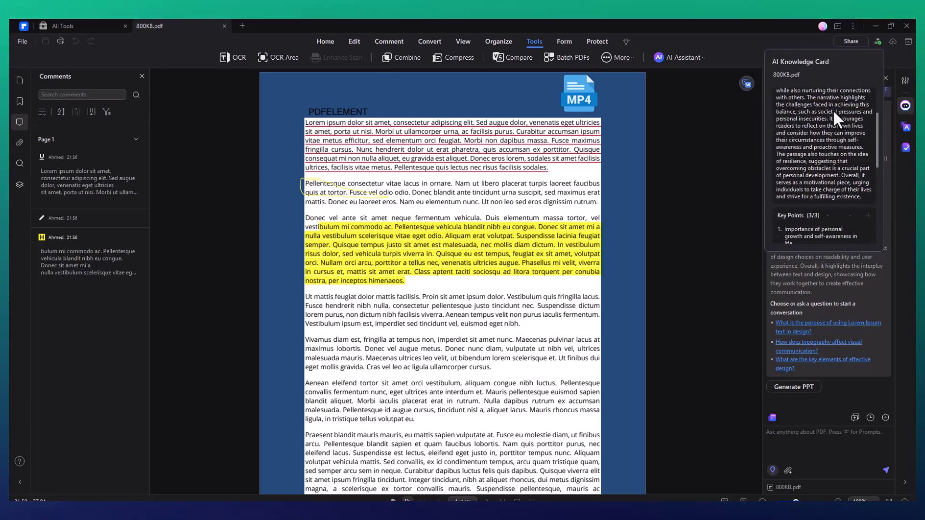
scroll(825, 106, "down", 2)
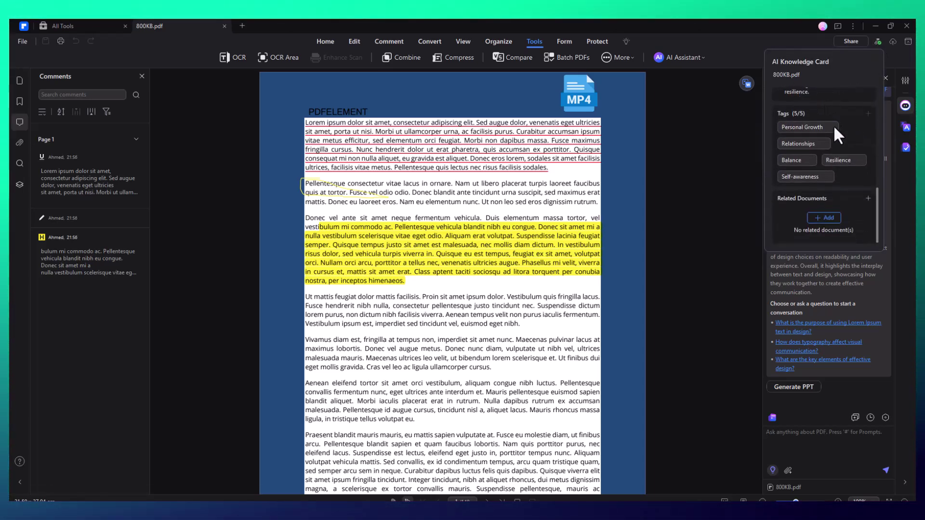
scroll(815, 180, "up", 12)
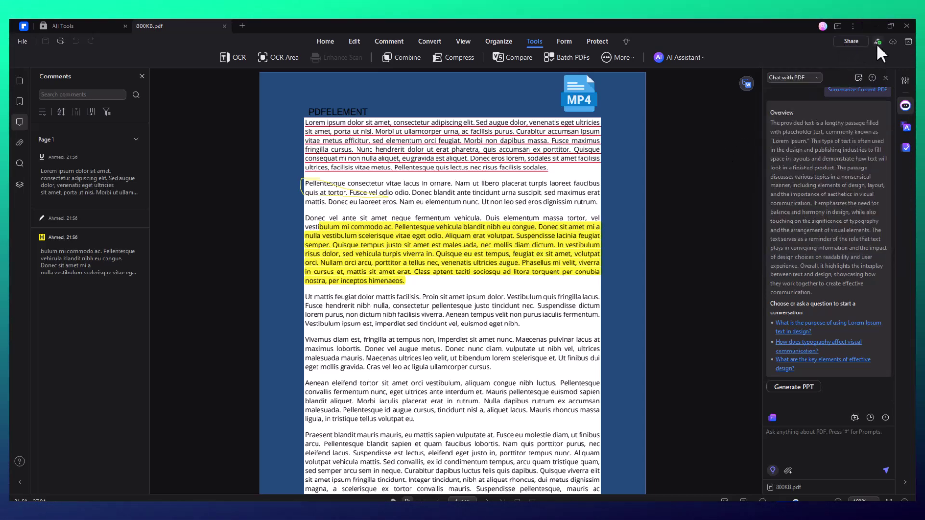
mouse_move(877, 43)
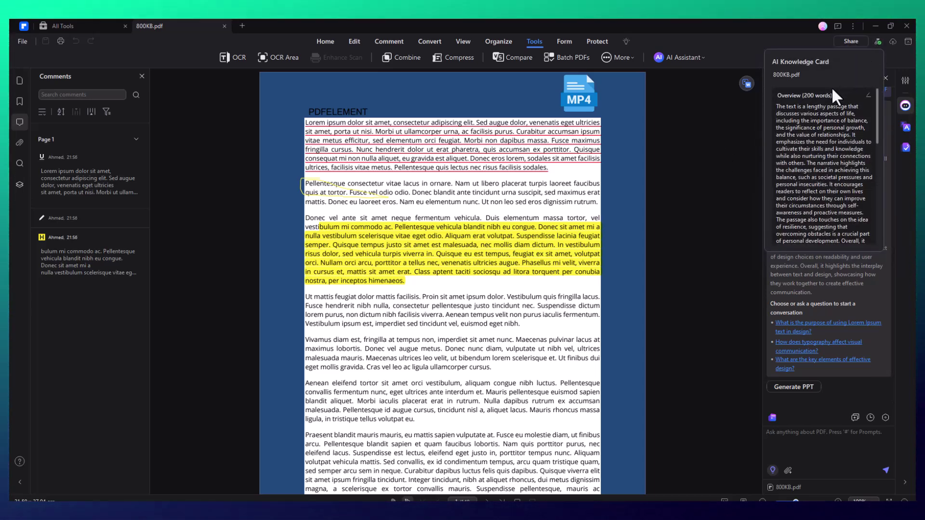
scroll(833, 109, "down", 6)
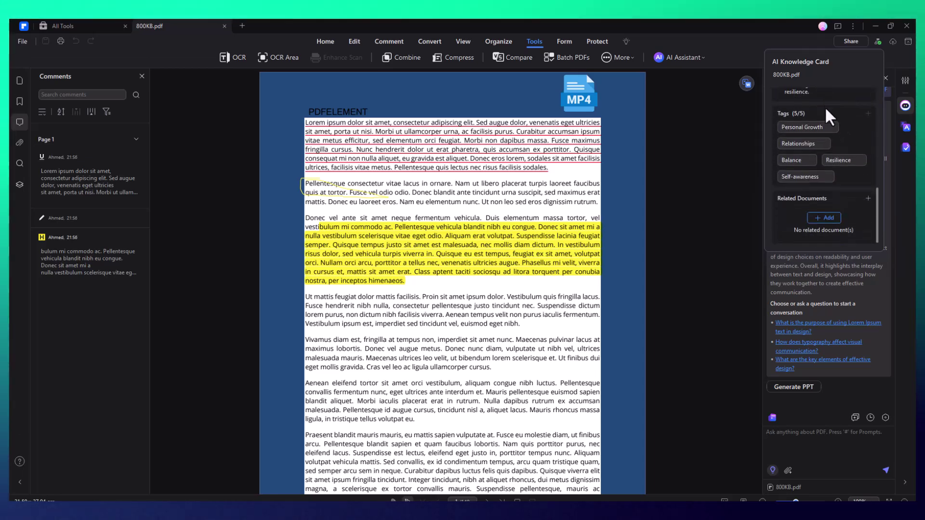
scroll(814, 181, "up", 4)
scroll(815, 174, "up", 3)
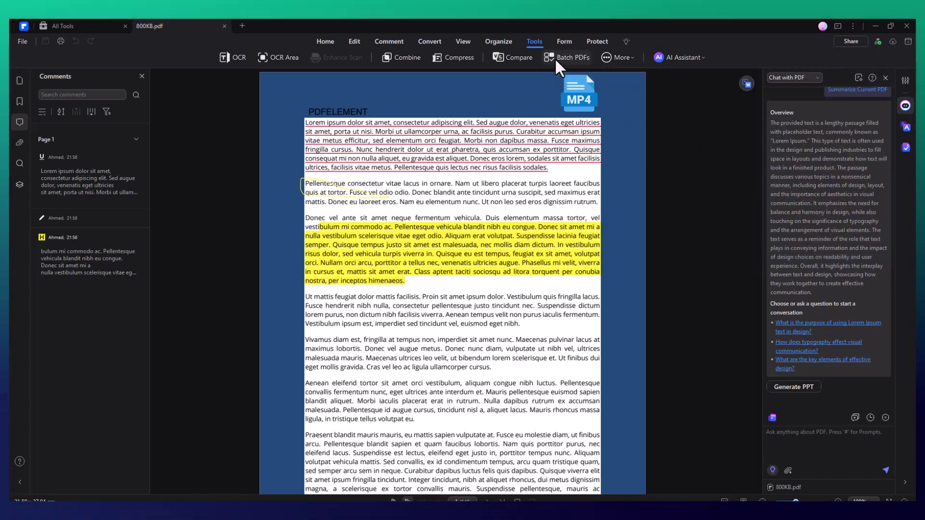
left_click(554, 57)
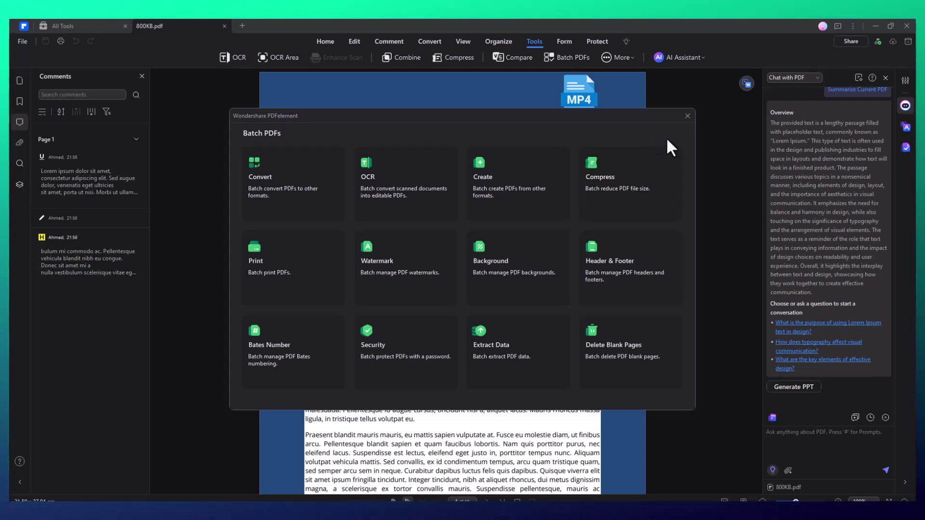
left_click(688, 116)
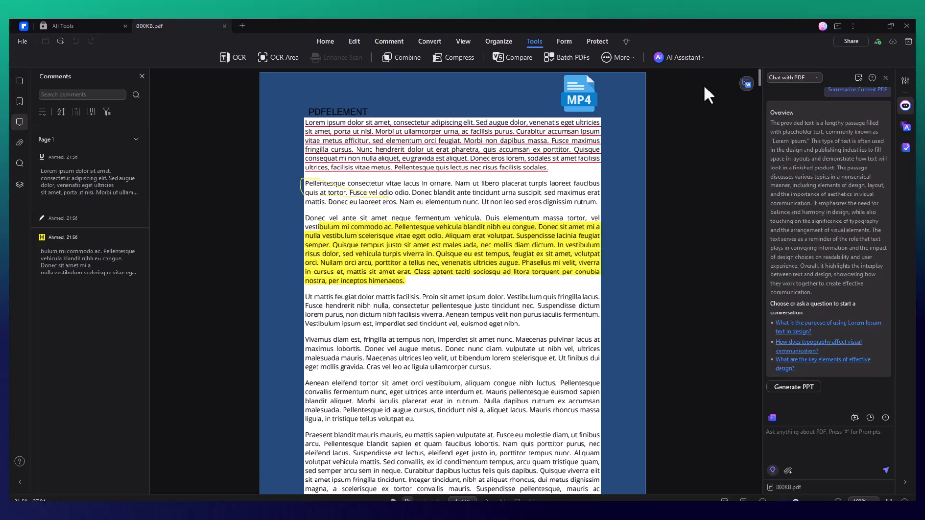
- Look through the Form, Protect, Convert and View tools, then open and dismiss the AI Assistant list
left_click(575, 45)
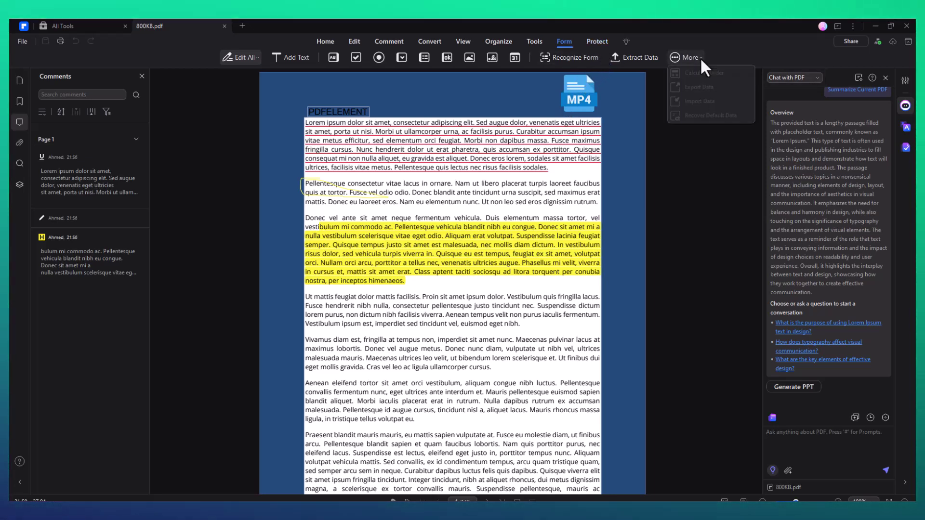
left_click(603, 42)
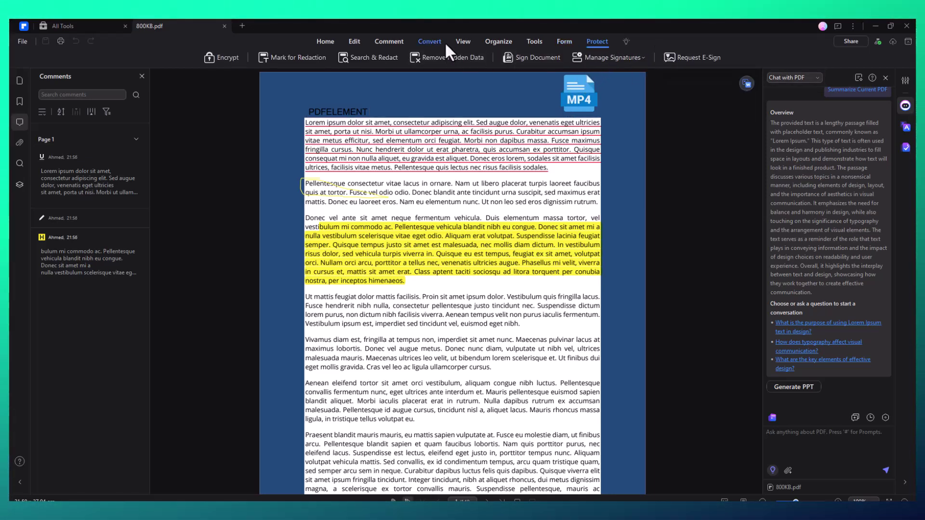
left_click(429, 41)
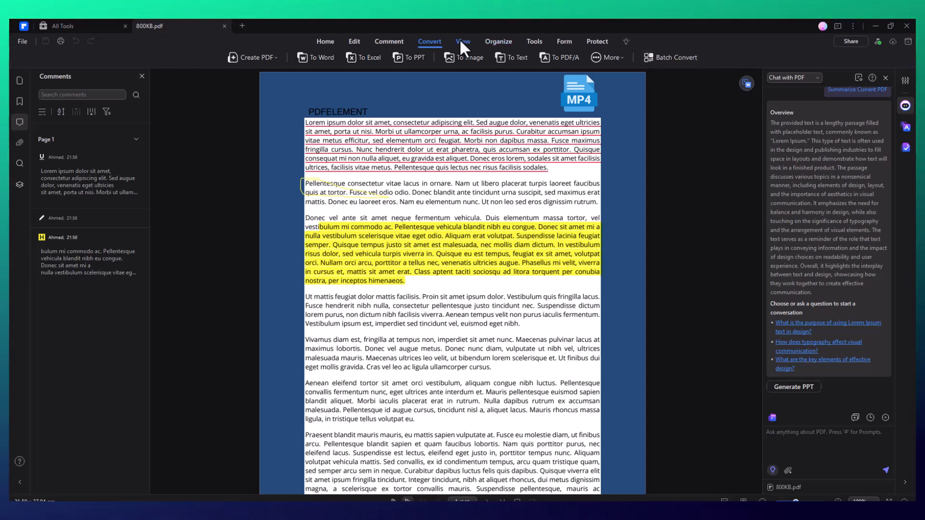
left_click(462, 41)
left_click(715, 57)
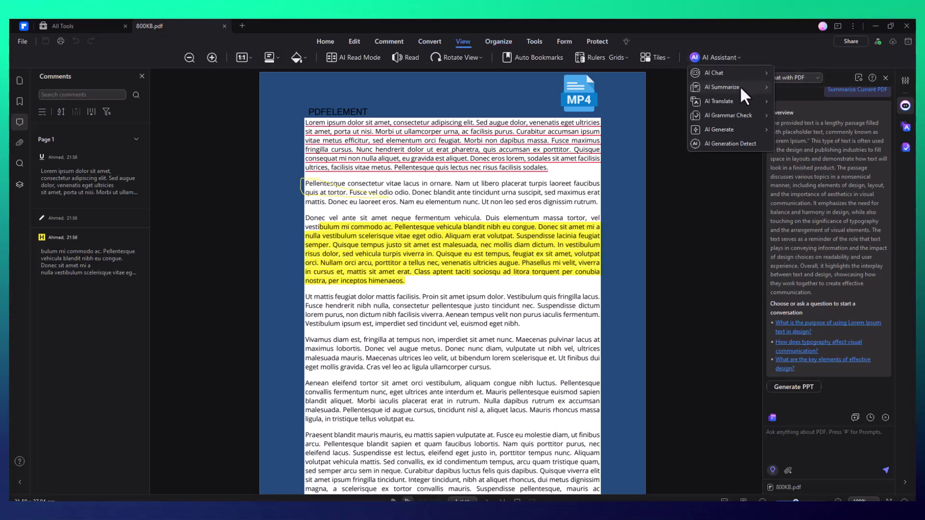
mouse_move(749, 85)
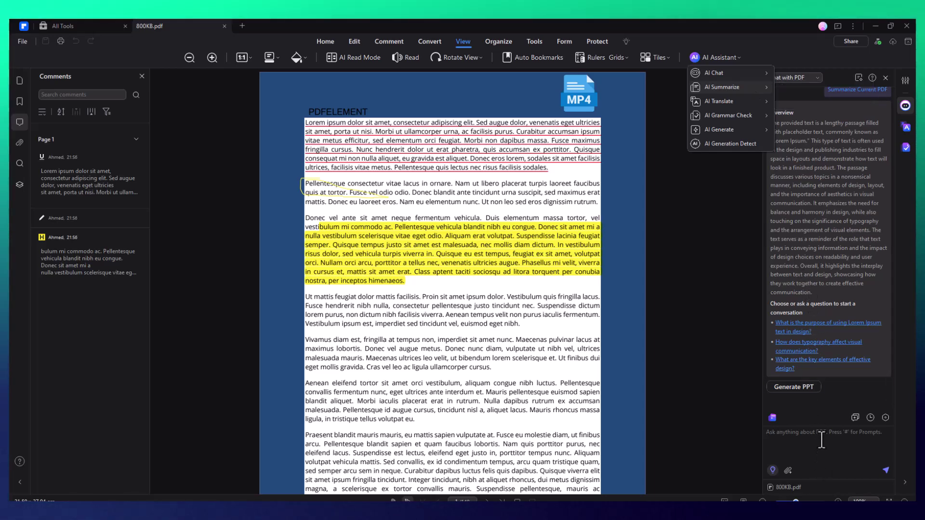
left_click(837, 396)
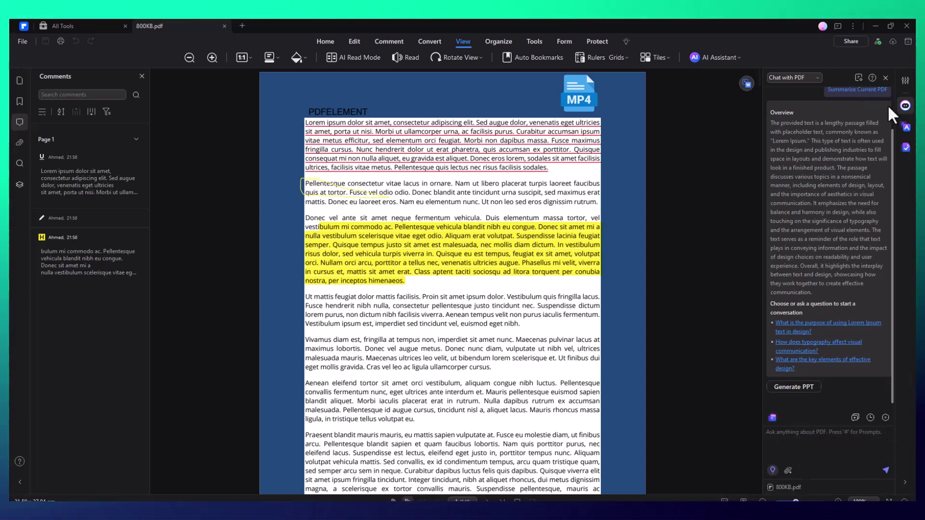
- Start and cancel a cloud upload of the PDF, switch the side panel to Grammar Check, and view the yellow highlight's properties
left_click(879, 41)
left_click(890, 44)
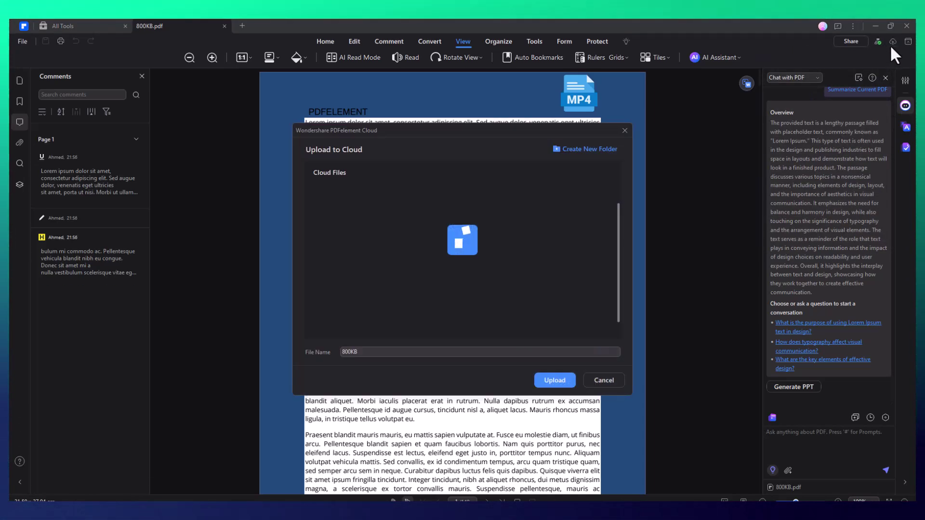
left_click(625, 130)
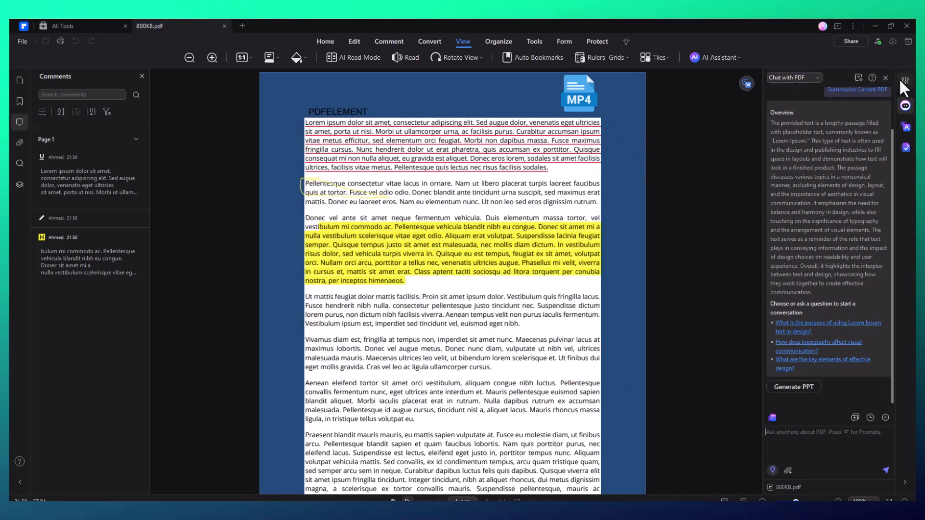
left_click(906, 144)
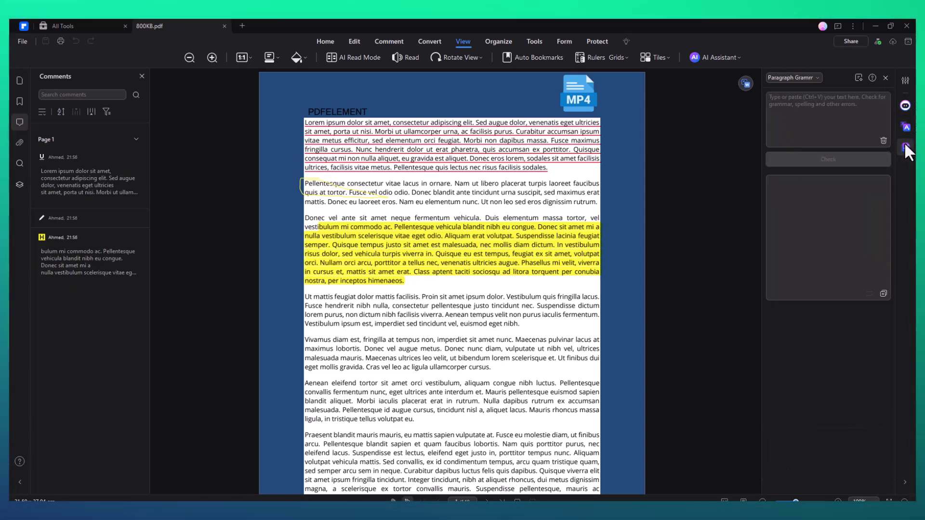
right_click(356, 260)
left_click(481, 272)
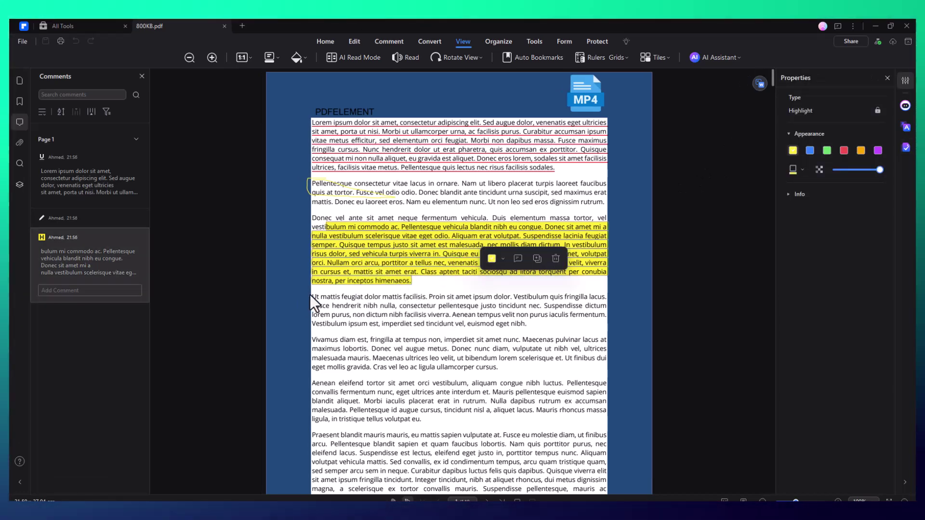
- Copy the paragraph below the yellow highlight to the clipboard and list the AI assistant features
left_click_drag(312, 294, 617, 326)
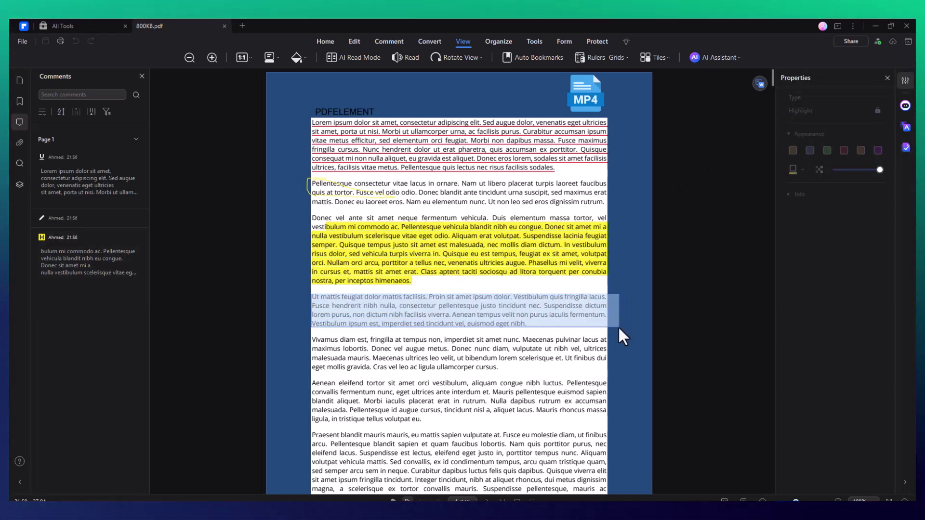
key("ctrl+c")
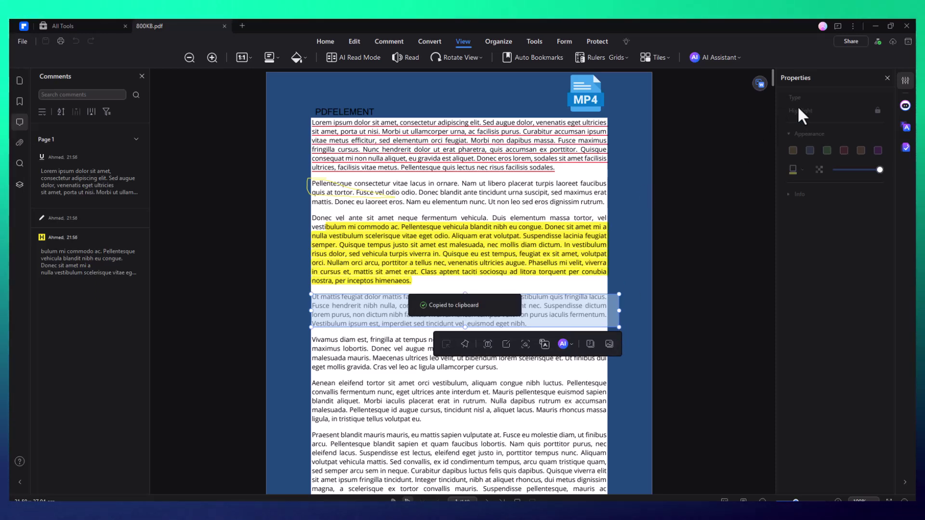
left_click(803, 116)
left_click(723, 58)
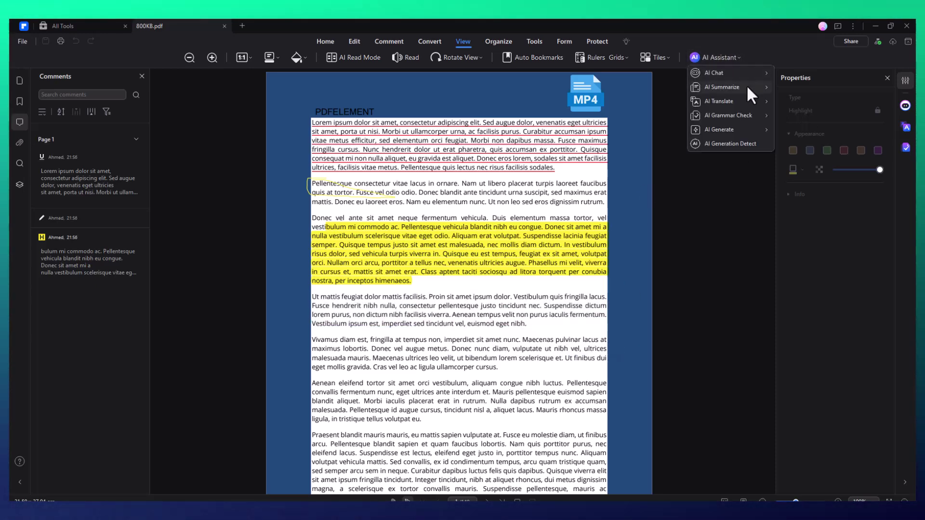